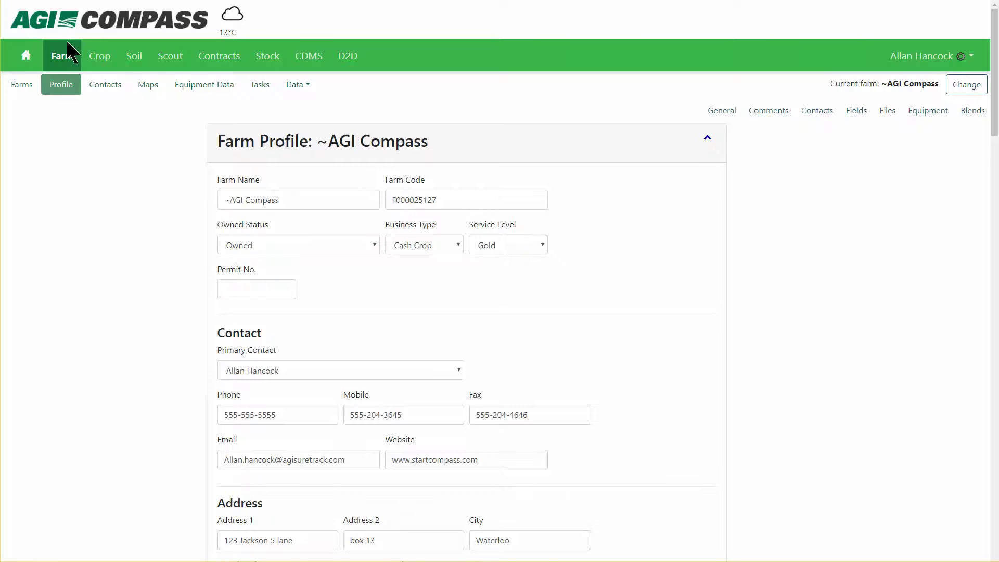
Step: Review the farm profile's address, comments, contacts and fields sections
scroll(471, 307, down, 1)
scroll(473, 315, down, 13)
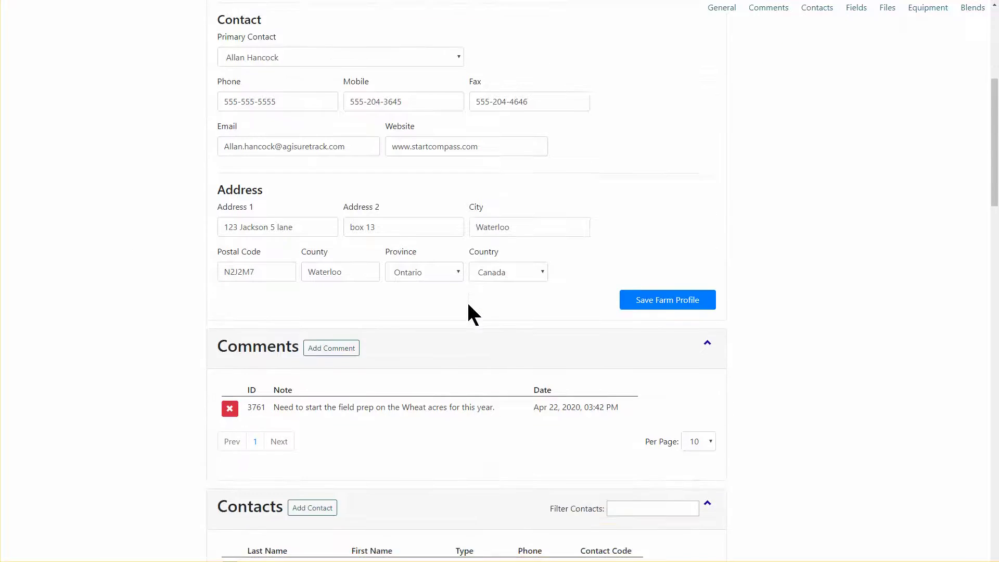
scroll(471, 314, down, 3)
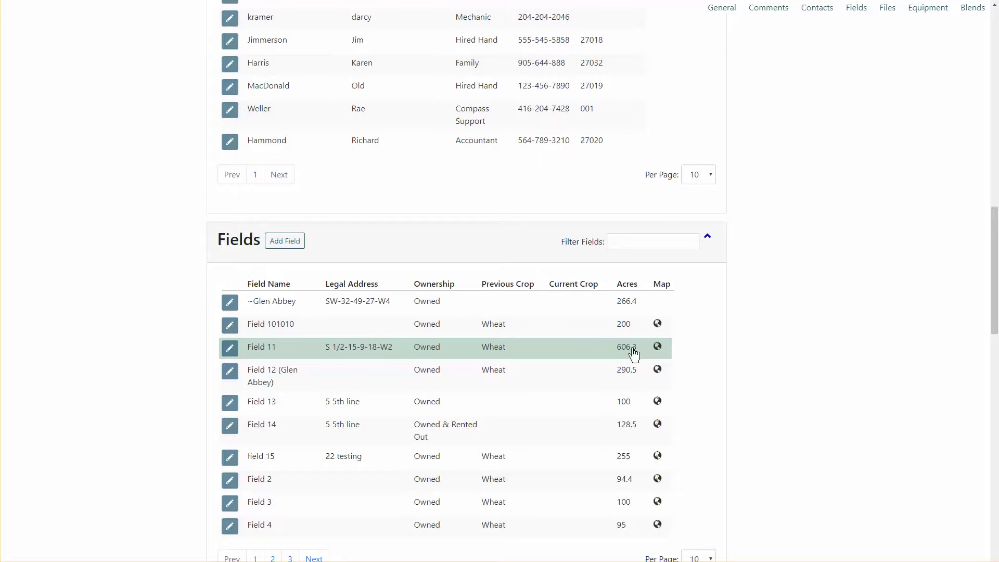
scroll(799, 424, up, 3)
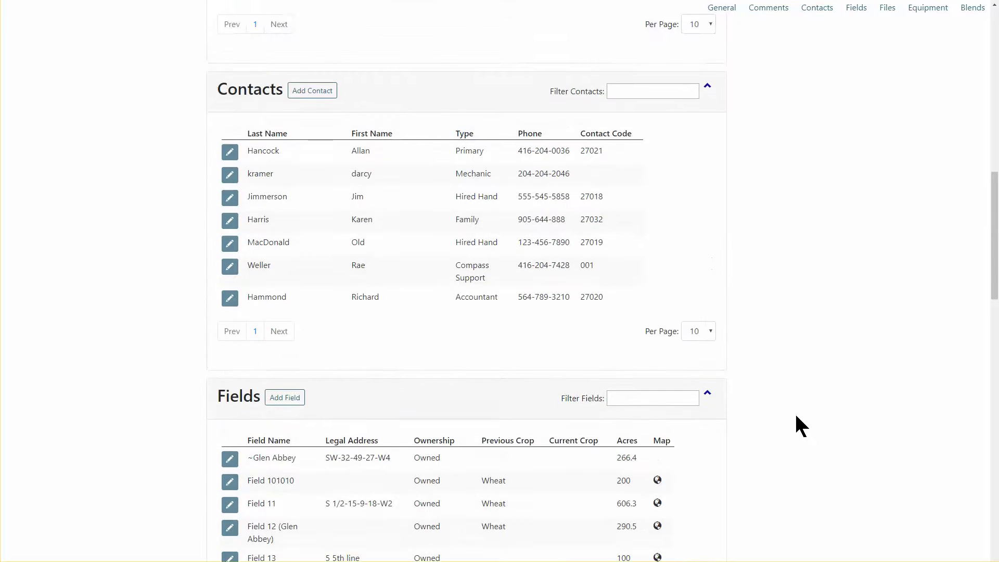
scroll(797, 416, up, 10)
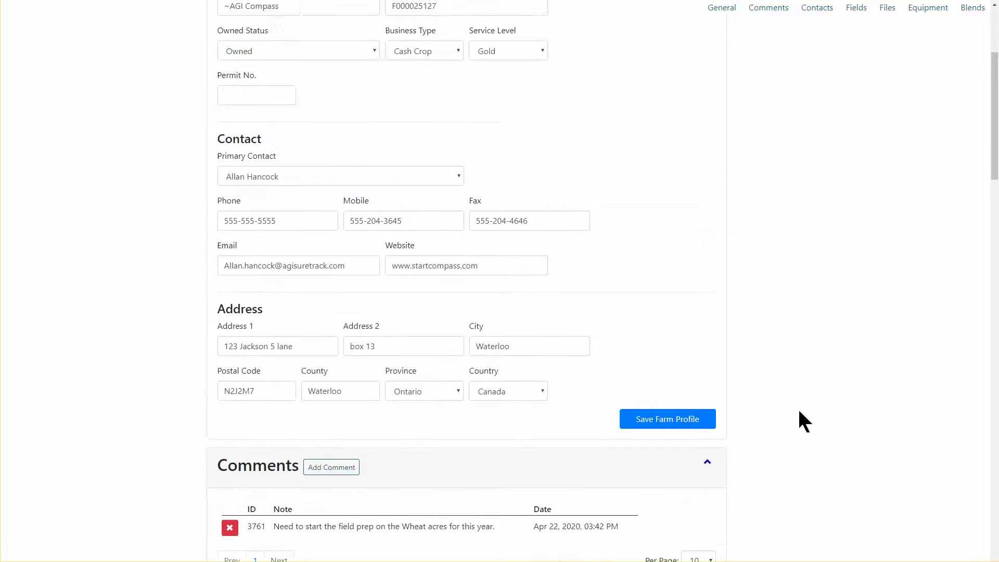
scroll(797, 407, up, 5)
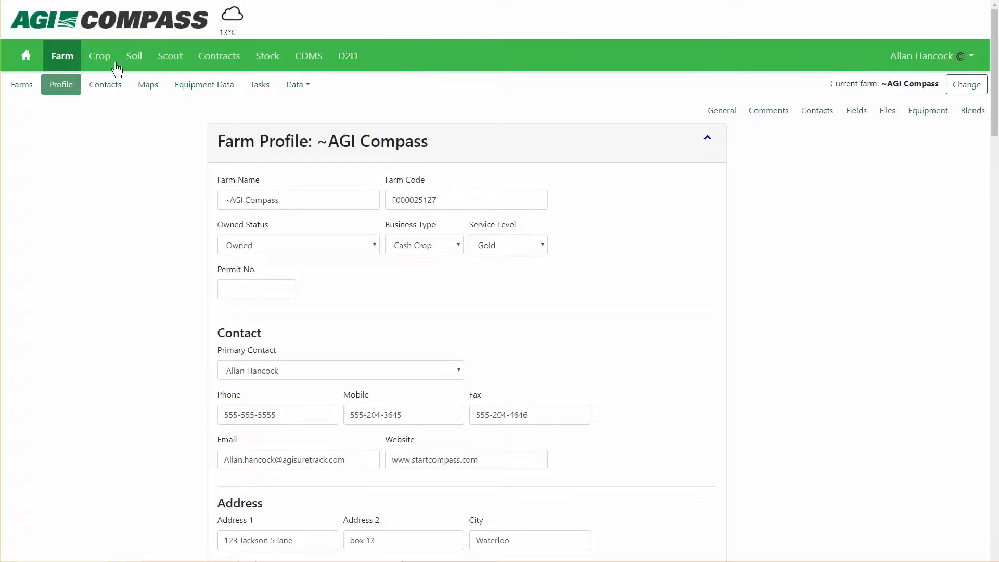
Step: Start a new forecast crop plan and name it TEST SPRING 2020
click(108, 65)
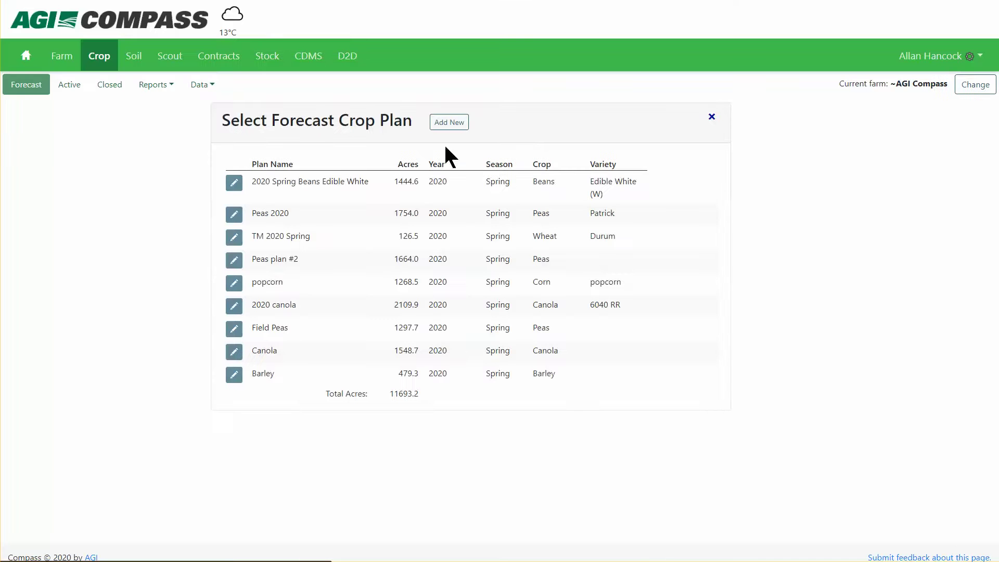
click(24, 93)
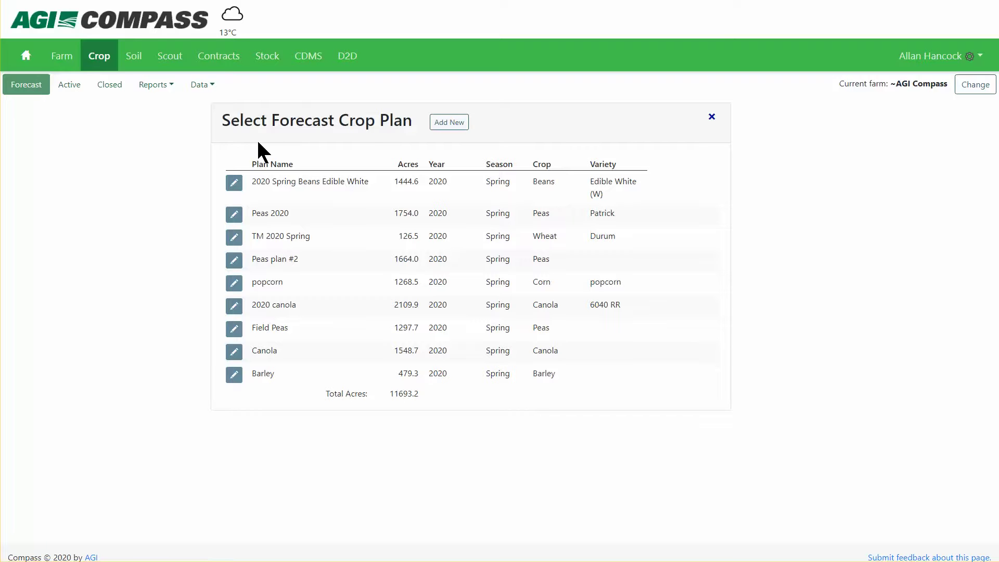
click(451, 128)
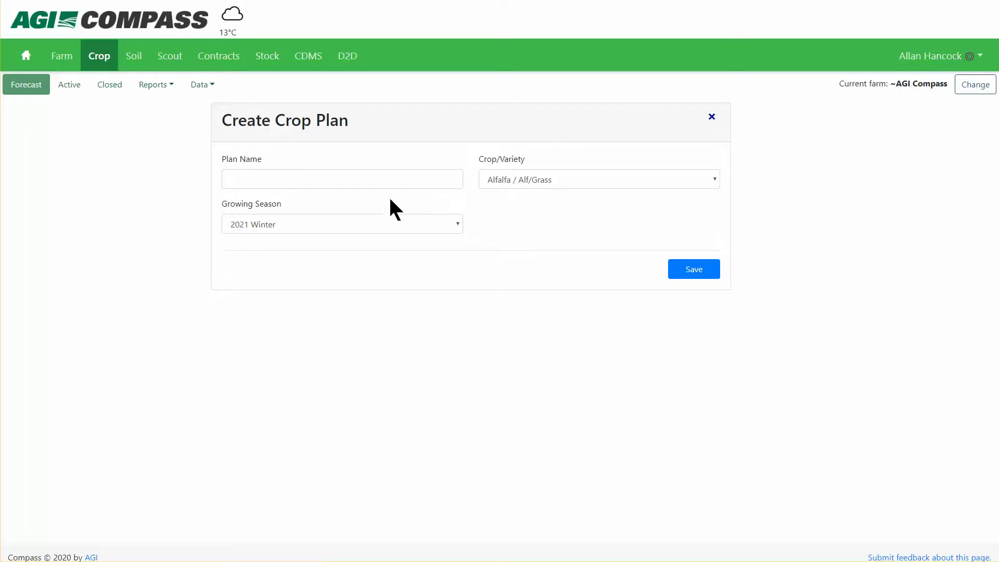
click(392, 186)
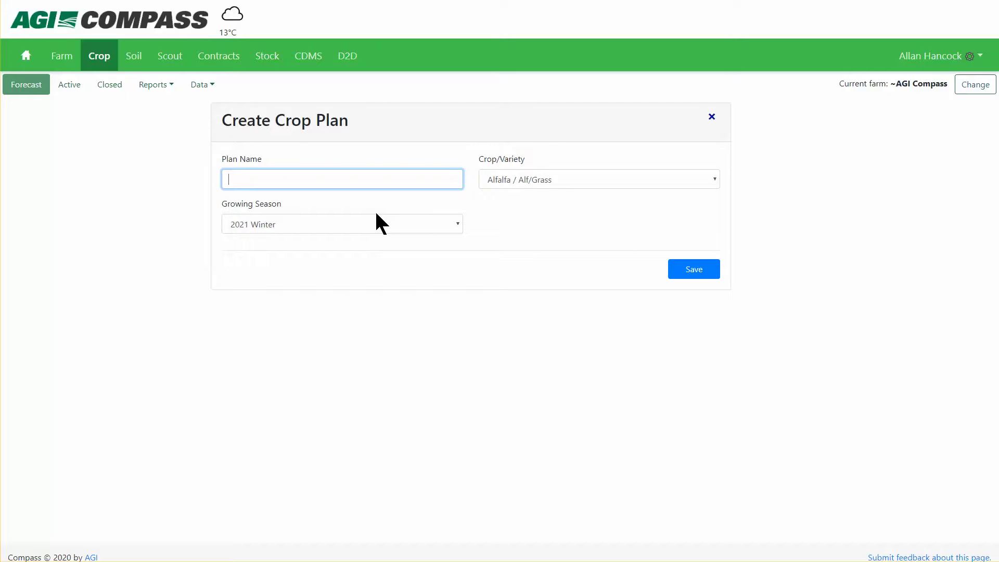
text(TEST)
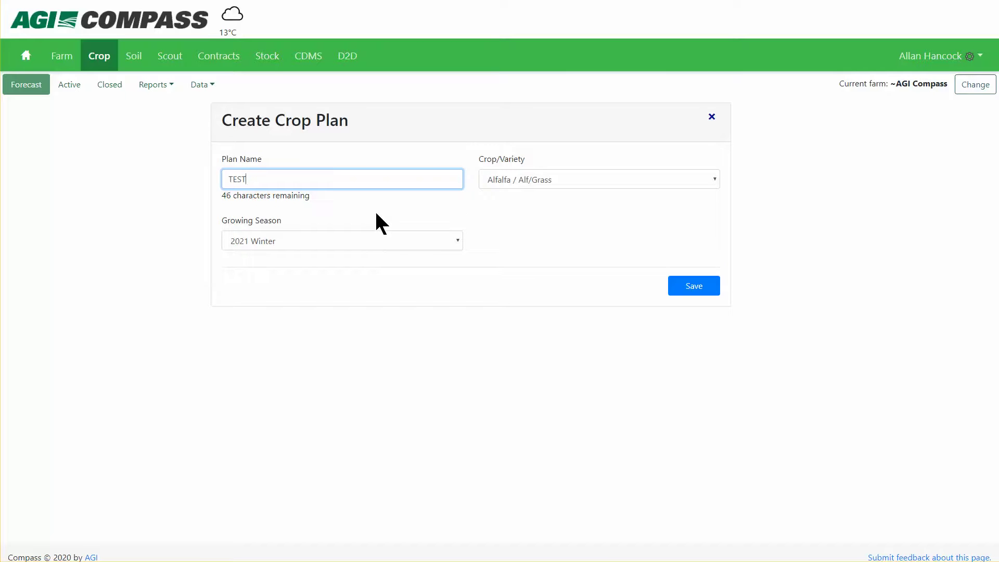
text( SPRING 2020)
Step: Set the new plan's growing season to 2020 Spring and its crop/variety to Barley / Cowboy, and save the plan
click(396, 241)
click(339, 264)
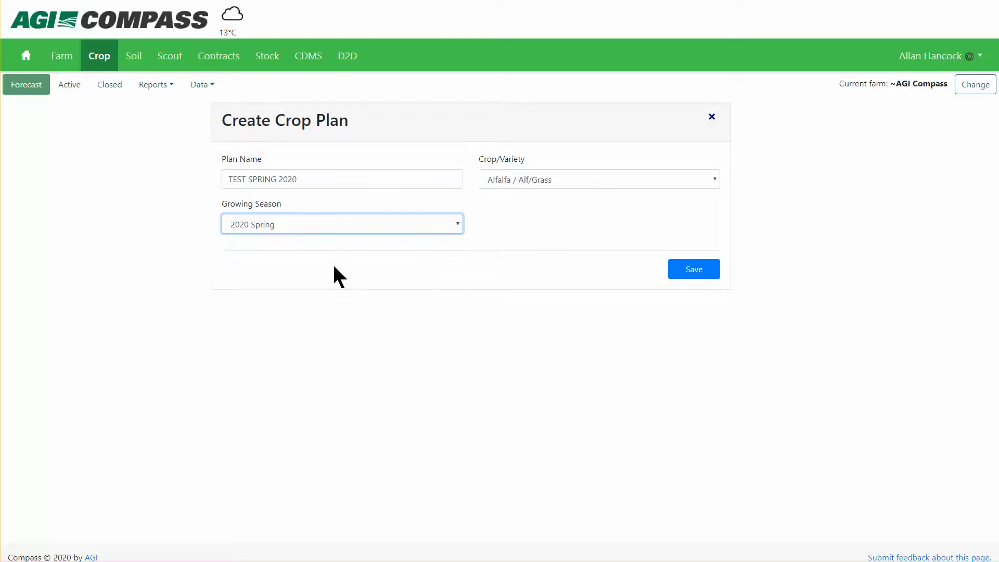
click(596, 179)
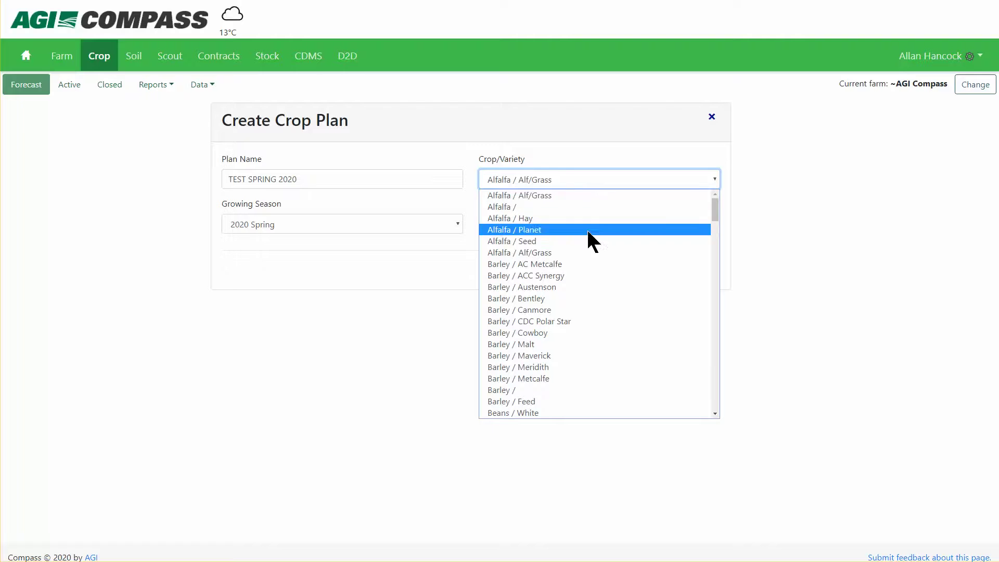
click(588, 331)
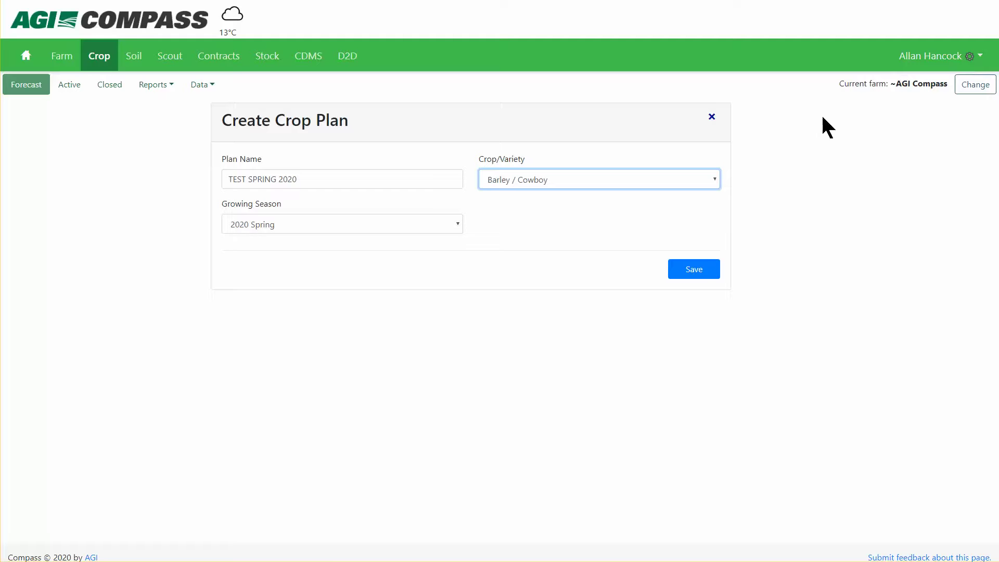
click(683, 272)
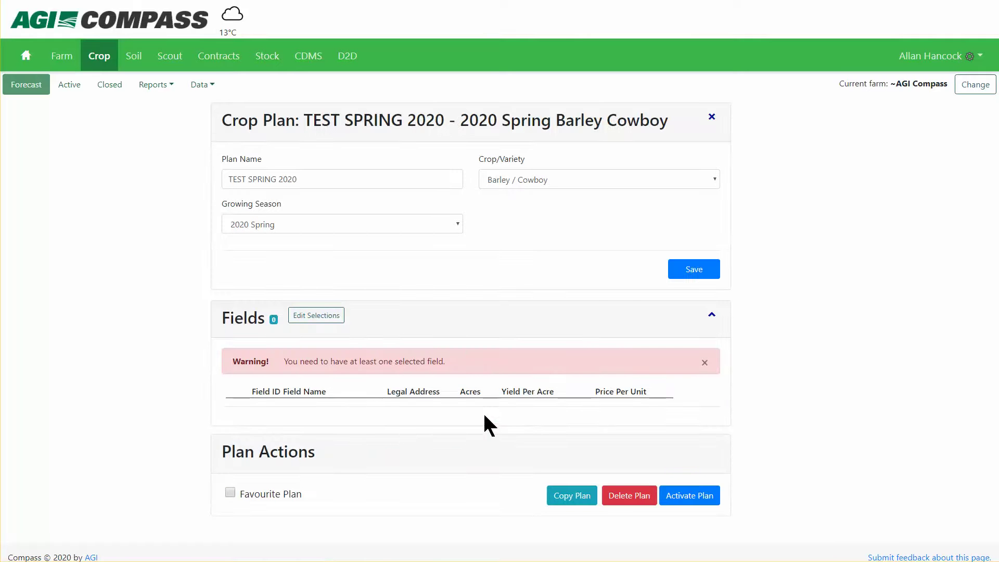
Step: Edit the plan's field selection and increase the entries per page to list all the farm's fields together
click(313, 320)
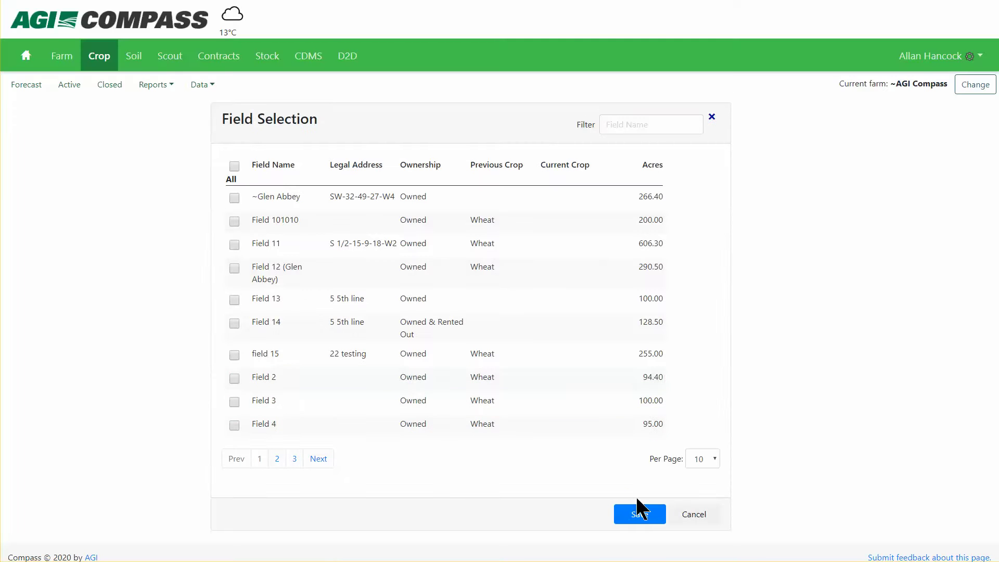
click(716, 457)
click(699, 509)
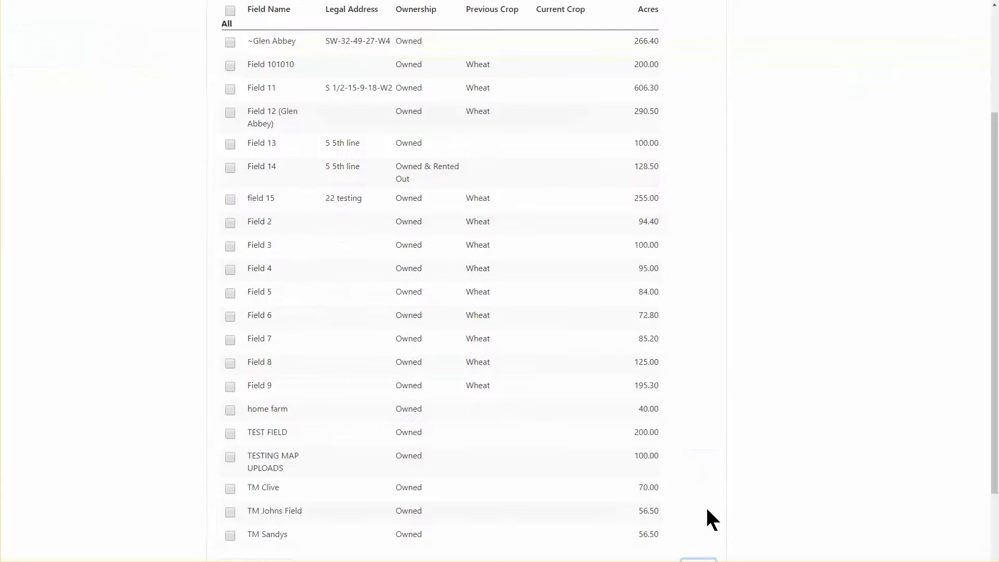
scroll(717, 504, down, 2)
scroll(714, 490, up, 3)
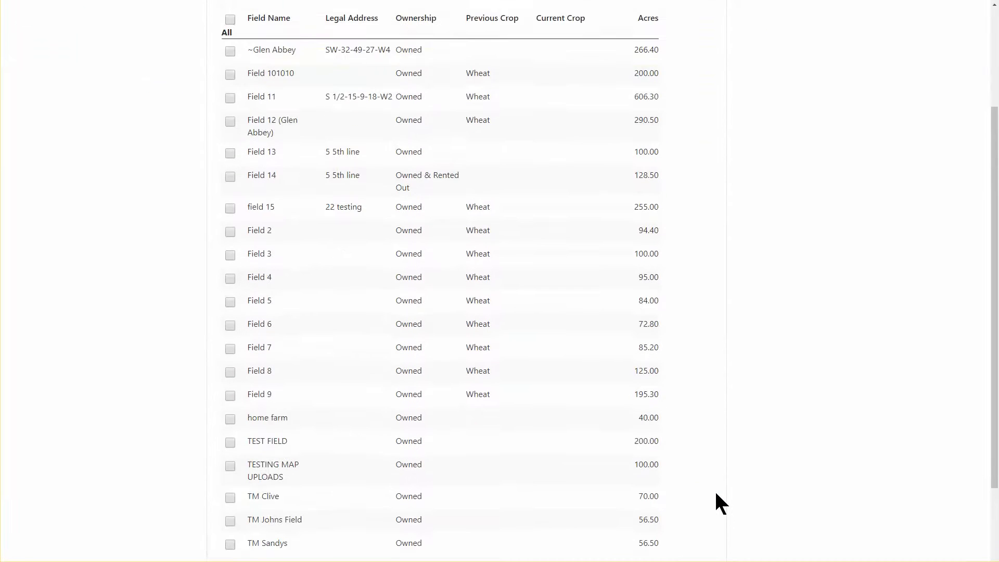
Step: Select ~Glen Abbey, Field 101010, Field 11, Field 12 (Glen Abbey), Field 13 and Field 14 for the plan and save the selection
click(319, 113)
click(315, 125)
click(306, 146)
click(301, 174)
click(297, 208)
click(297, 236)
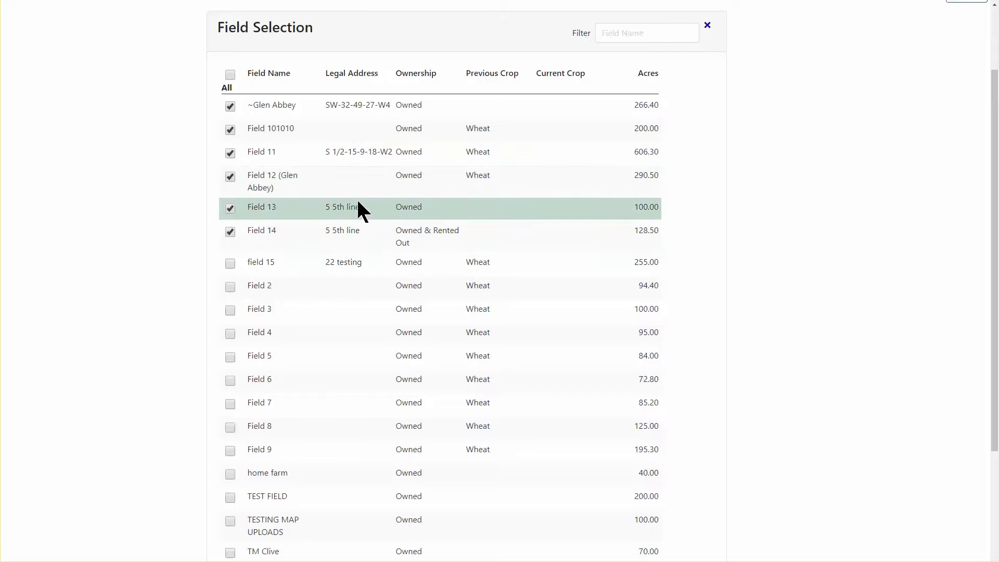
scroll(482, 291, down, 3)
click(621, 527)
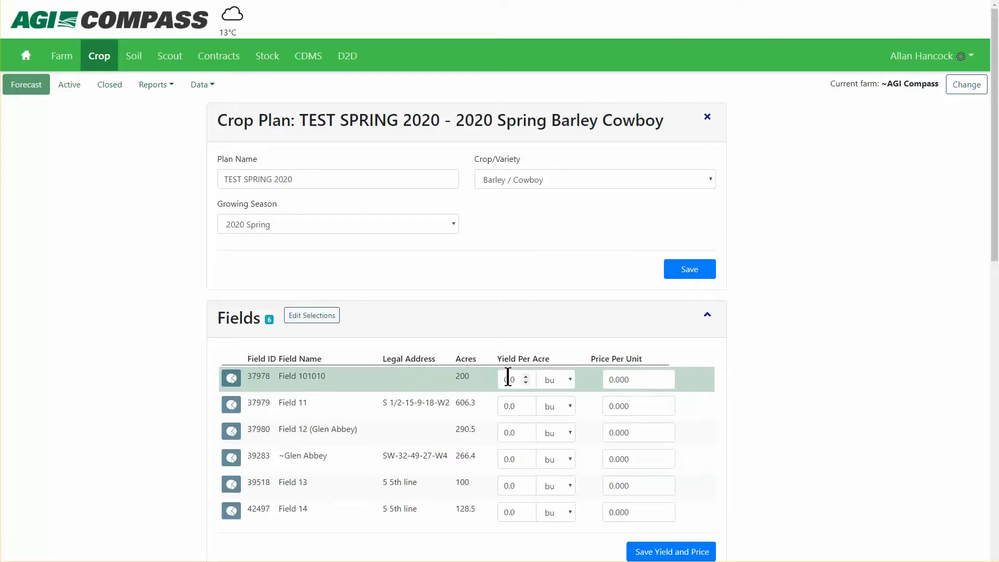
Step: Set Field 101010's yield to 50 bu per acre and its price per unit to 5.50
click(510, 379)
click(632, 380)
double_click(510, 380)
key(Tab)
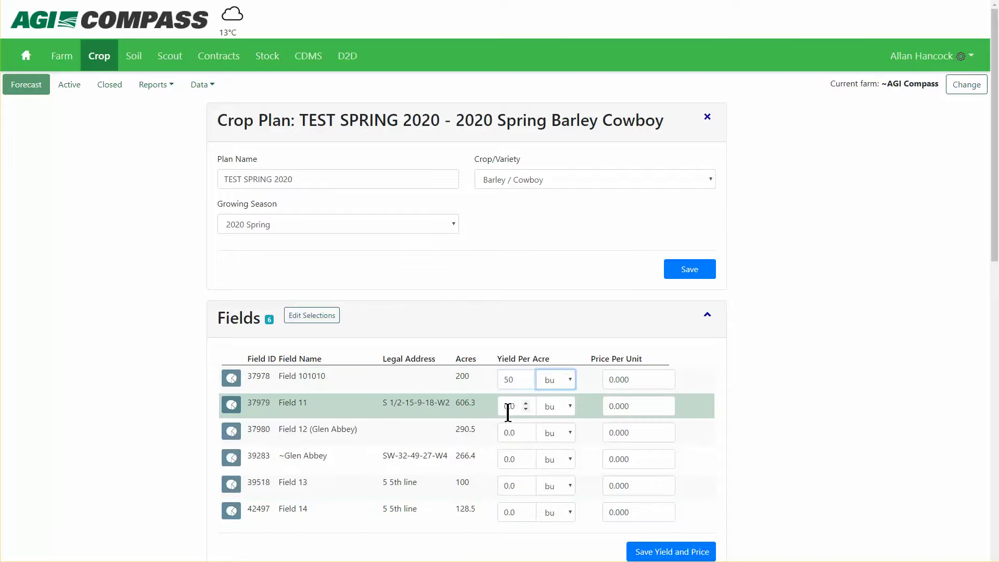
key(Tab)
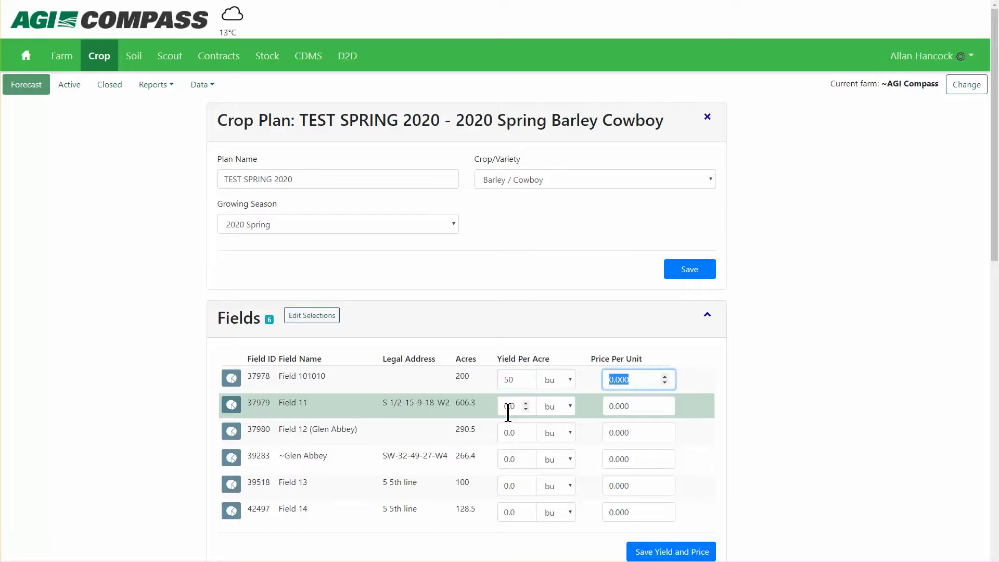
text(5.50)
key(Tab)
key(Tab)
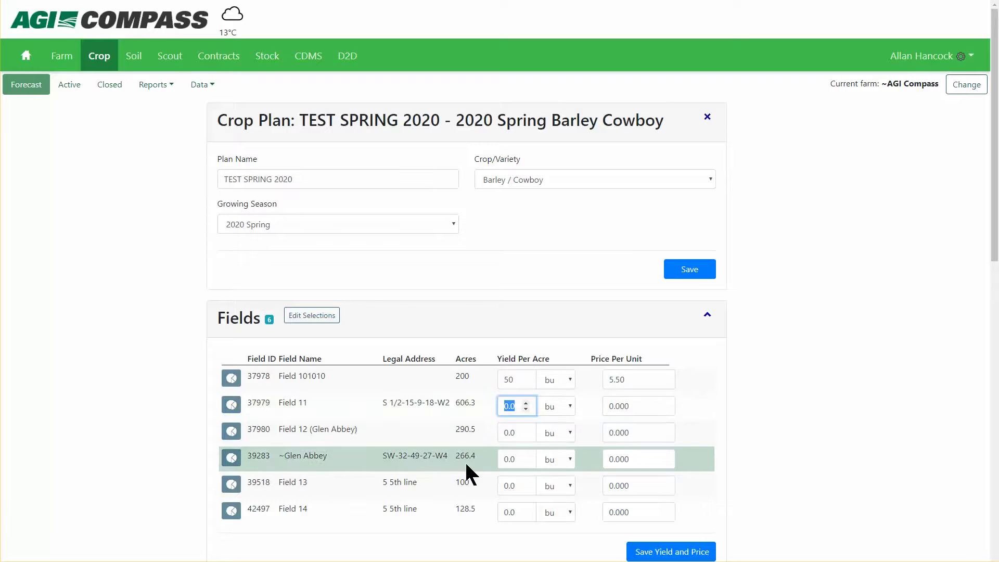
Step: Set Field 11's yield to 50 bu per acre and its price per unit to 5.5
text(50)
key(Tab)
key(Tab)
text(5)
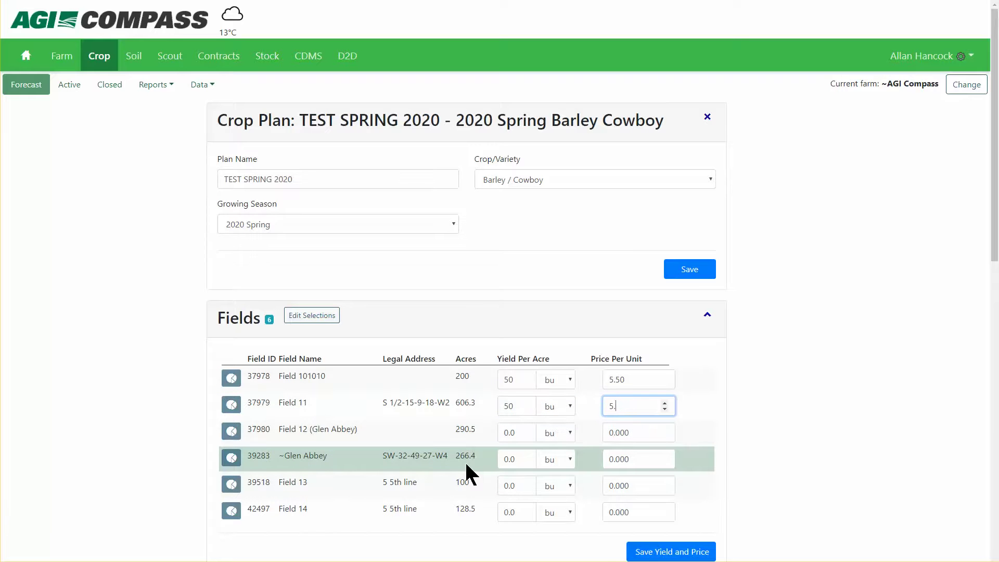
text(.5)
Step: Set Field 12 (Glen Abbey) to a yield of 50 bu per acre and a unit price of 5.5, and save the yields and prices
click(509, 433)
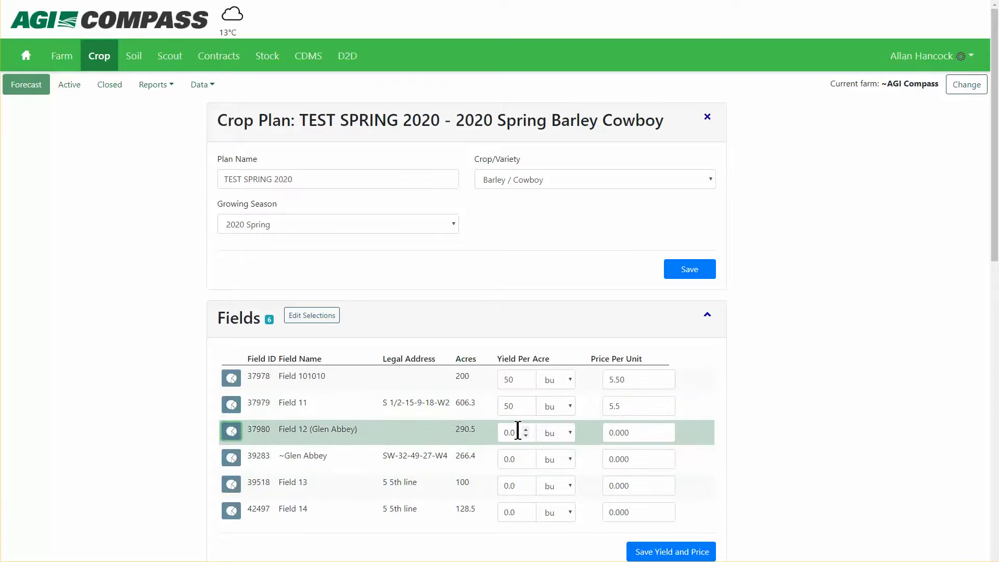
text(50)
key(Tab)
key(Tab)
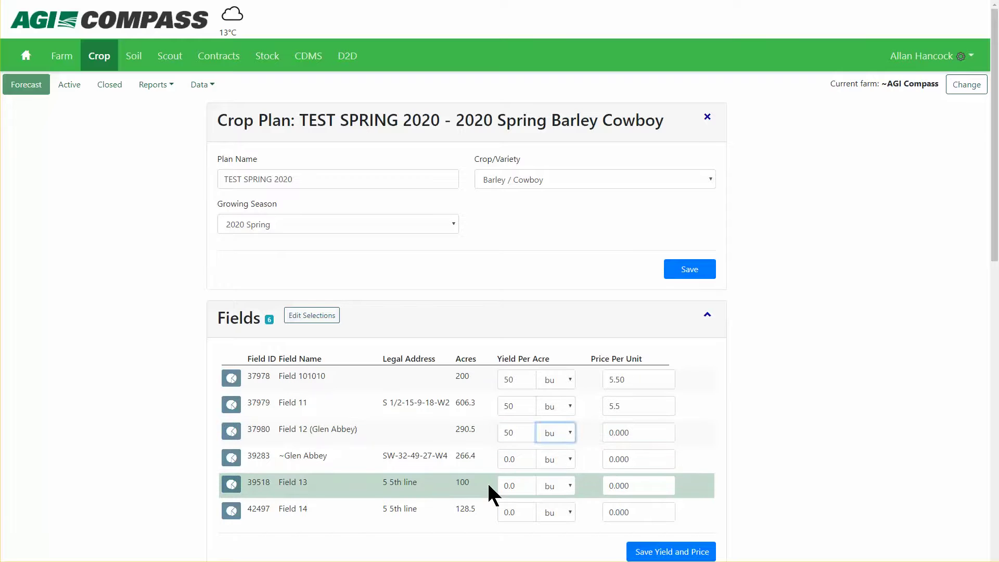
text(5.5)
key(Tab)
scroll(646, 498, down, 1)
click(666, 528)
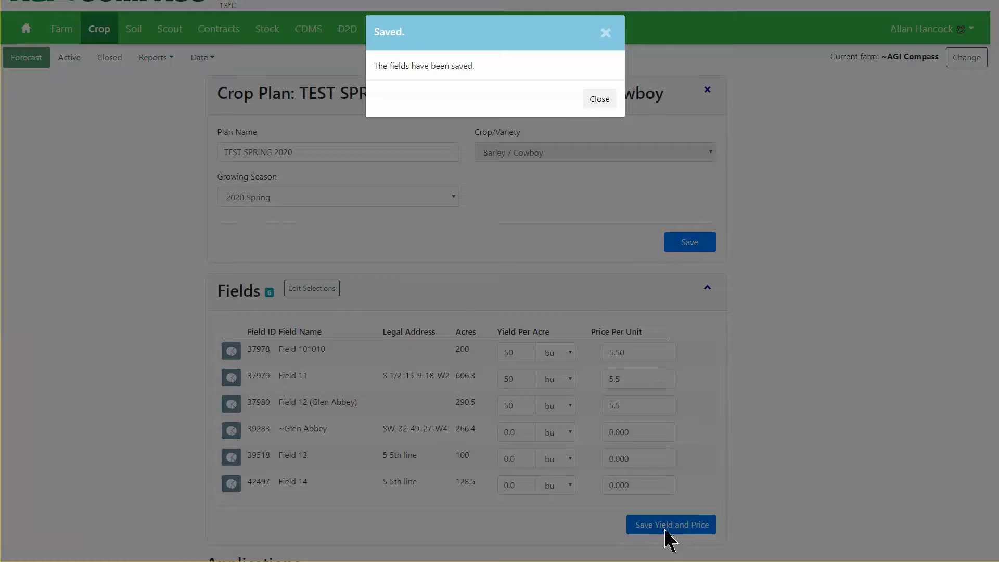
click(600, 100)
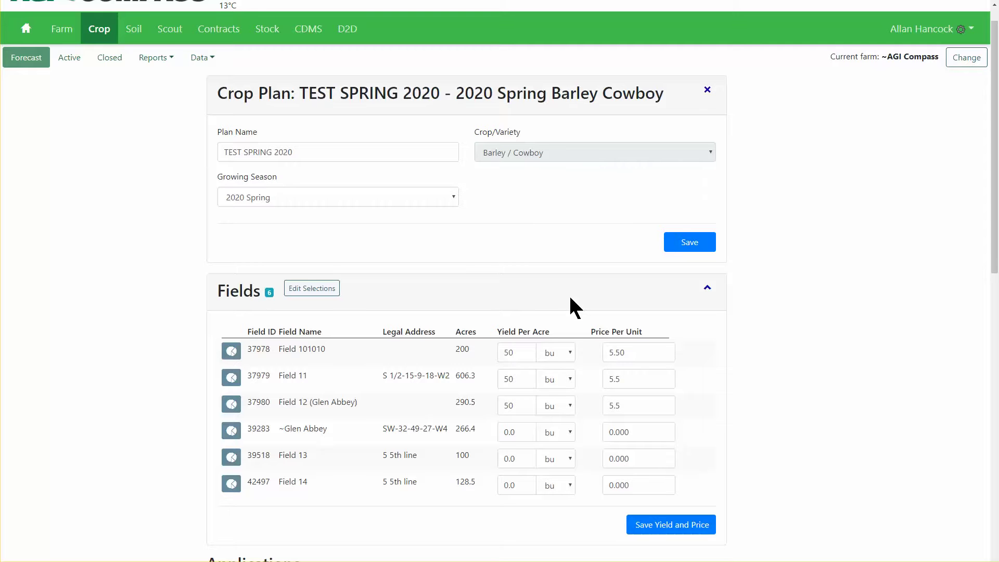
Step: Look through the plan's application sections, from Seed and Seed Treatments down to Product and Expenses
scroll(642, 301, down, 4)
scroll(735, 307, down, 4)
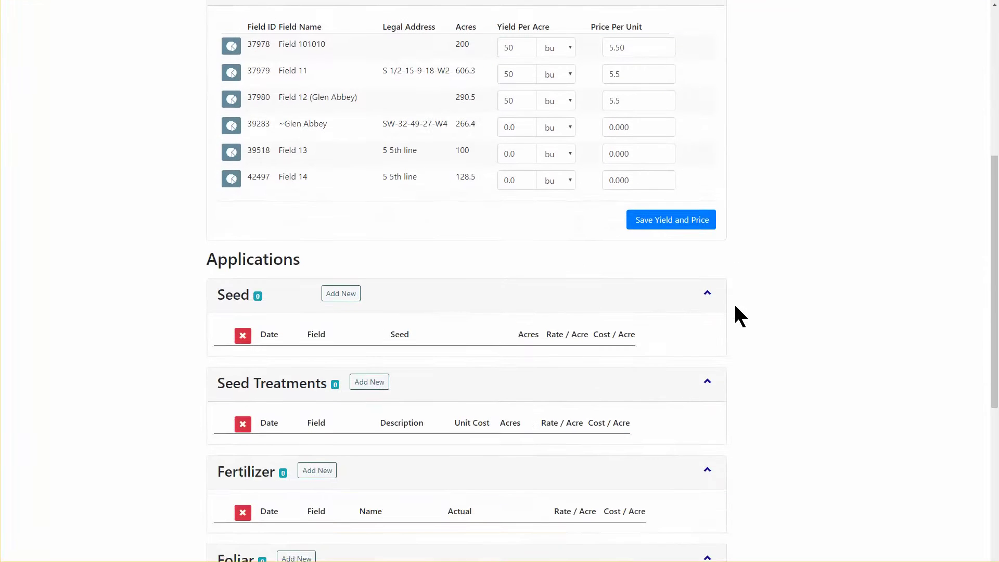
scroll(741, 319, down, 1)
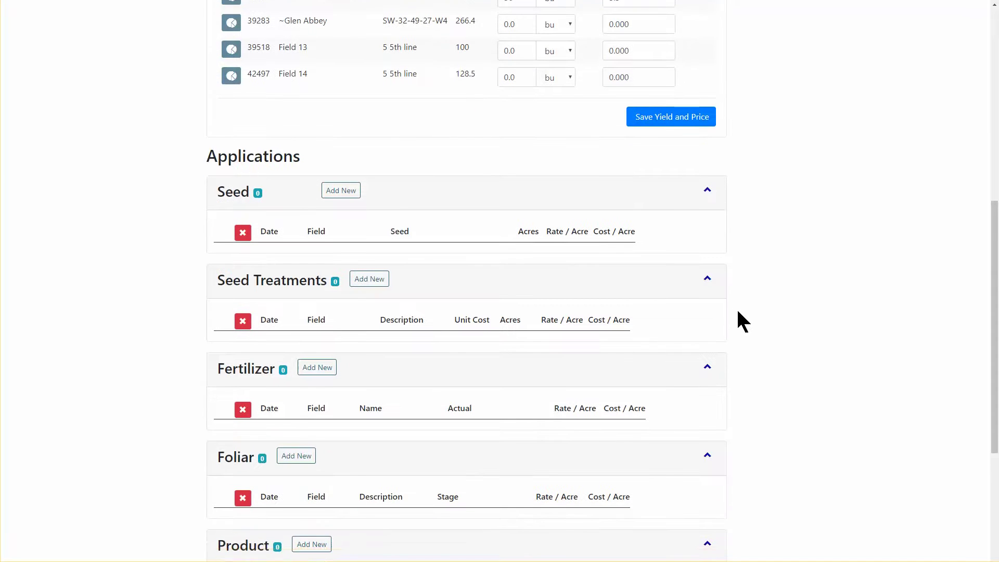
scroll(757, 305, down, 1)
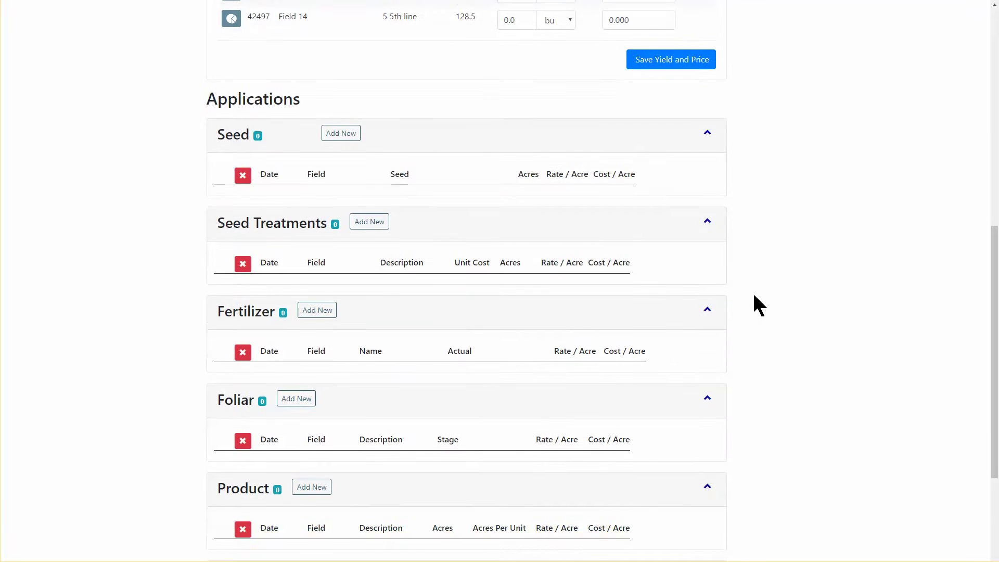
scroll(755, 295, down, 1)
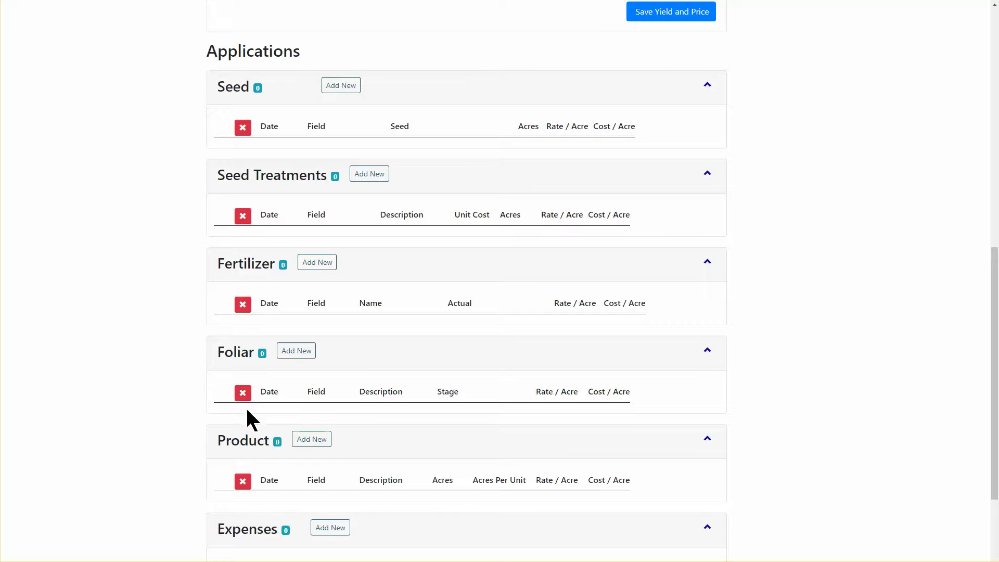
scroll(433, 458, down, 2)
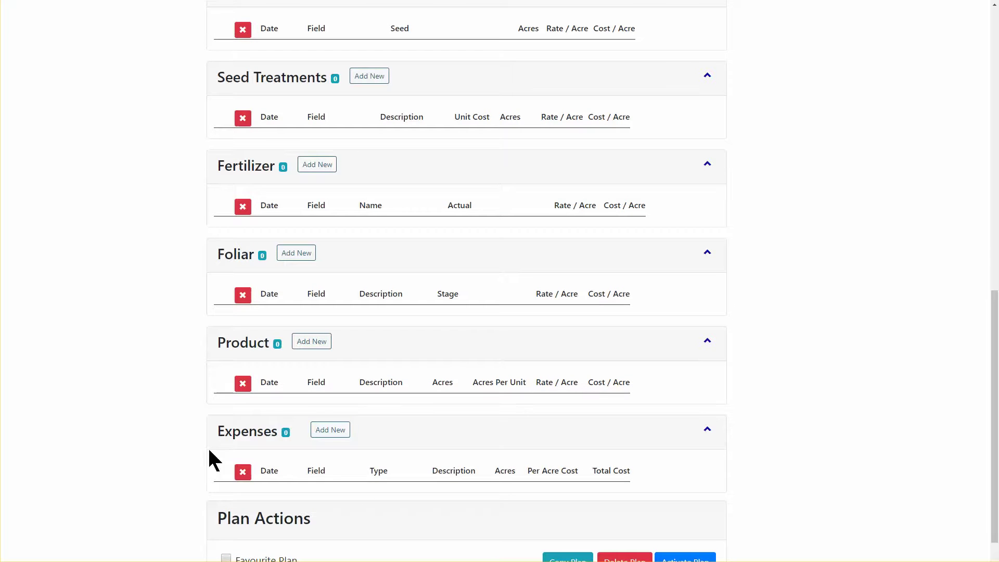
scroll(407, 462, up, 4)
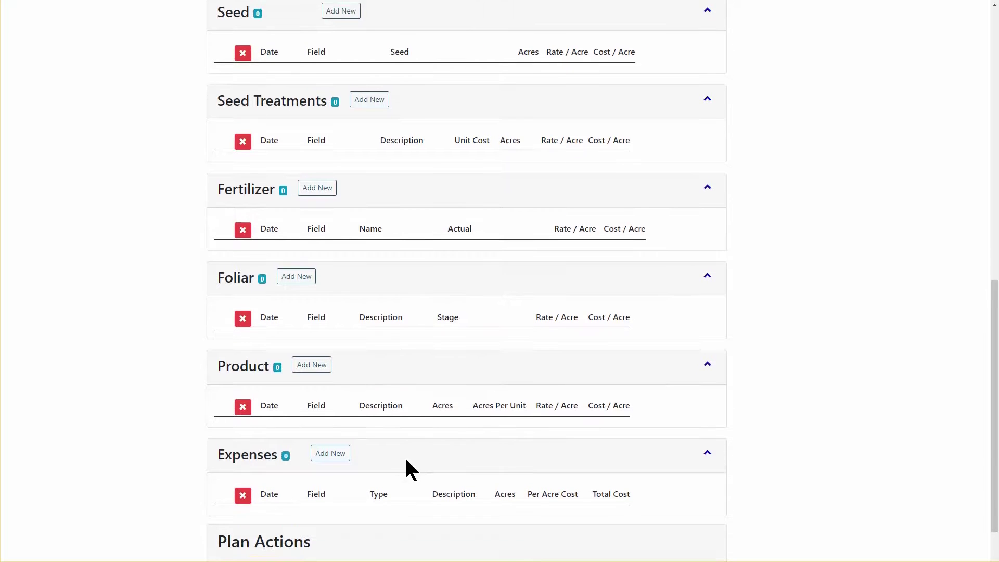
Step: Start a new crop application and include Field 101010, Field 11 and Field 12 (Glen Abbey)
click(346, 178)
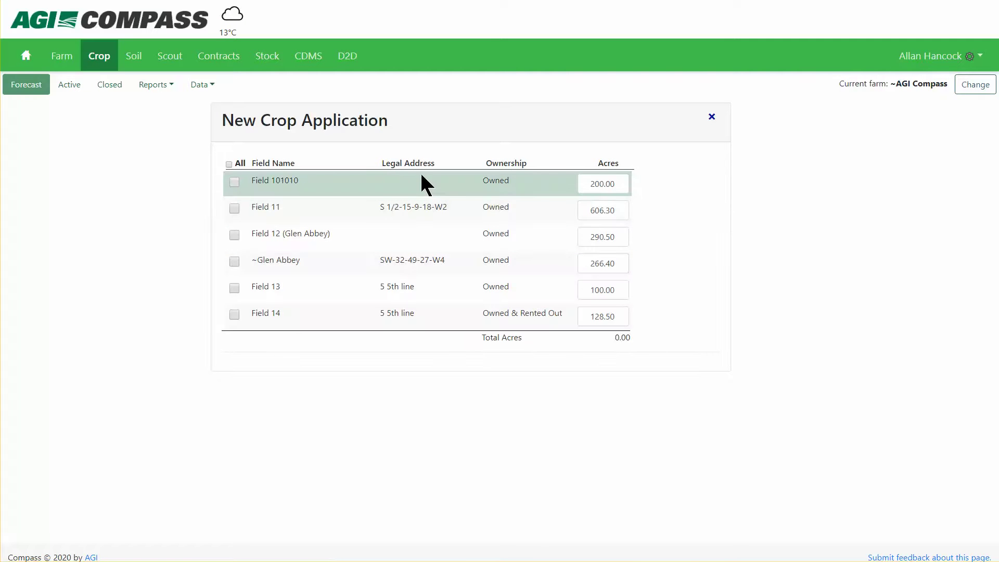
click(394, 186)
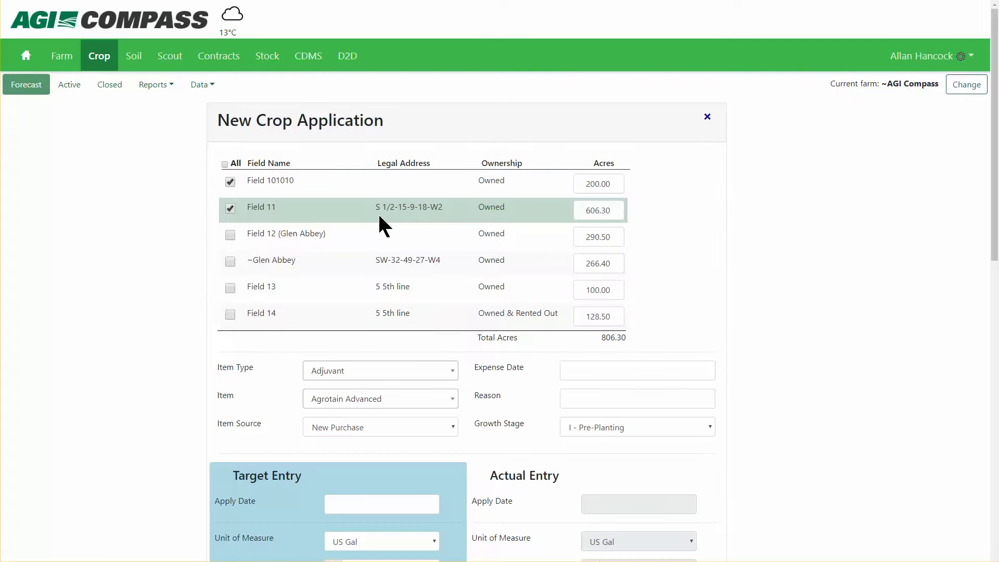
click(378, 212)
click(362, 241)
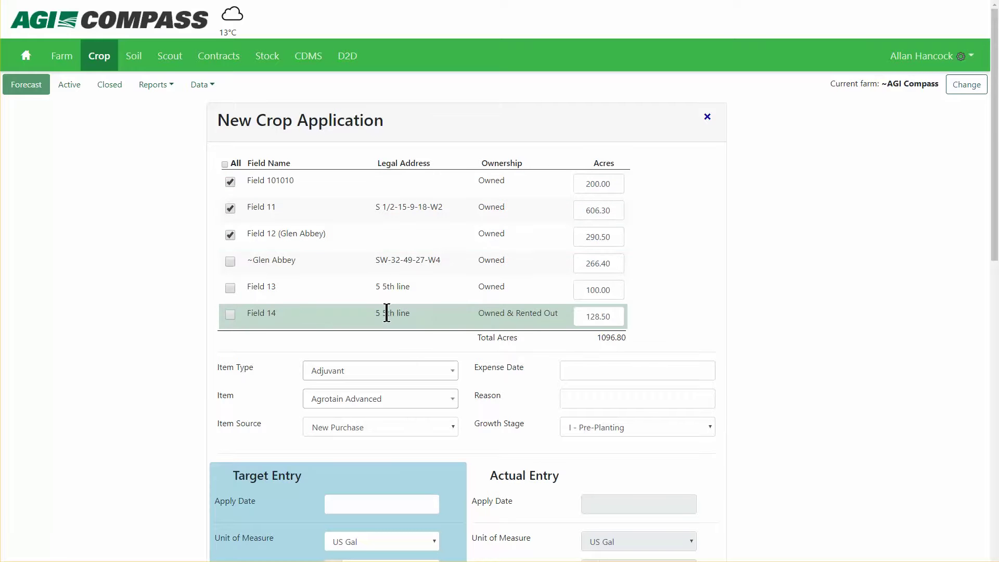
Step: Try 400 acres for Field 101010 in the application, and set its acres back to 200
drag(586, 183, 613, 183)
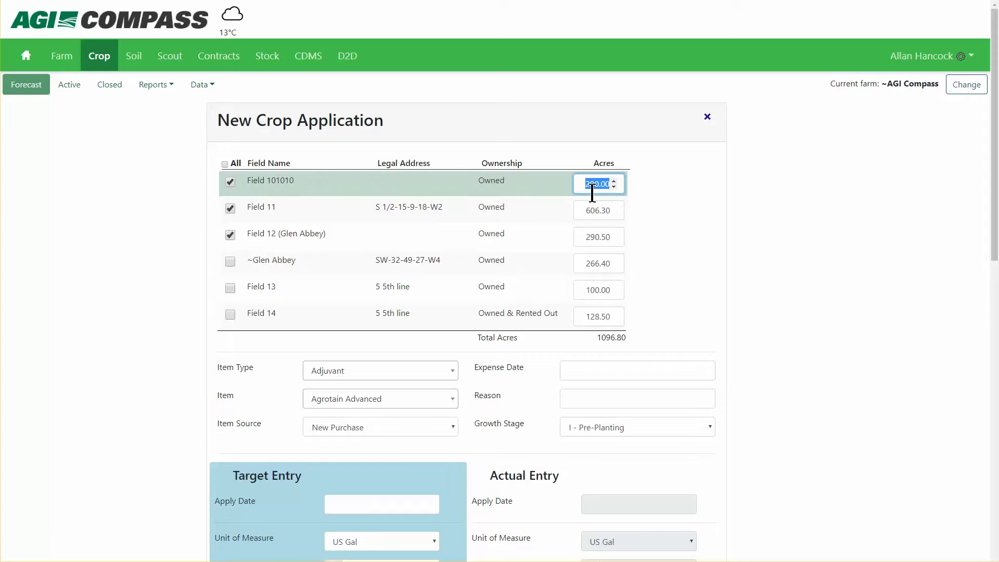
text(4)
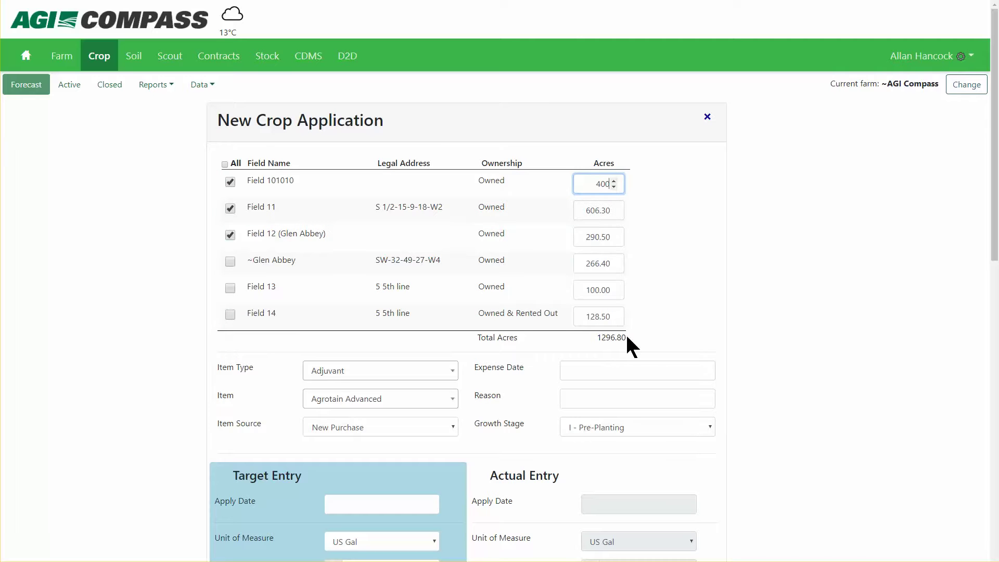
double_click(599, 185)
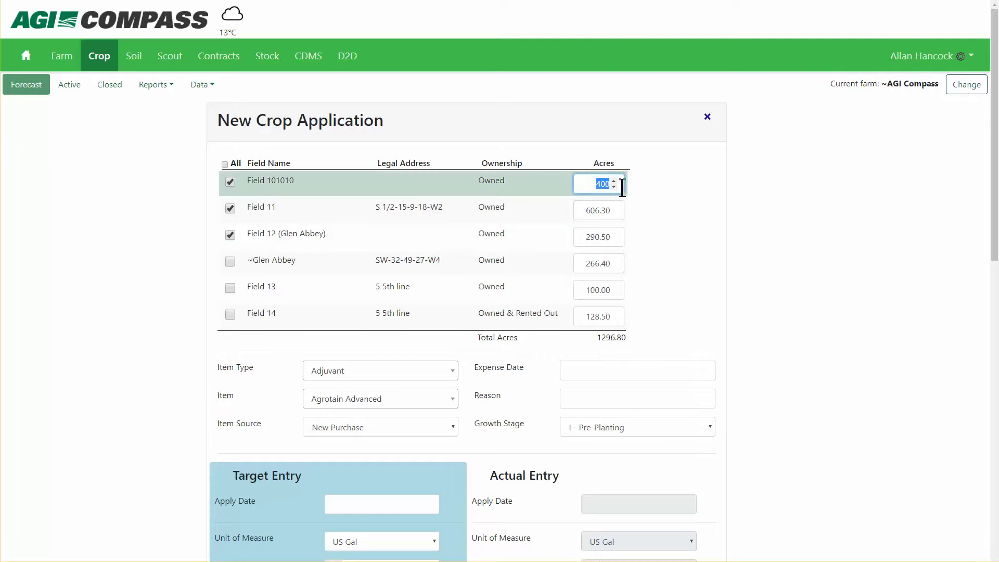
text(200)
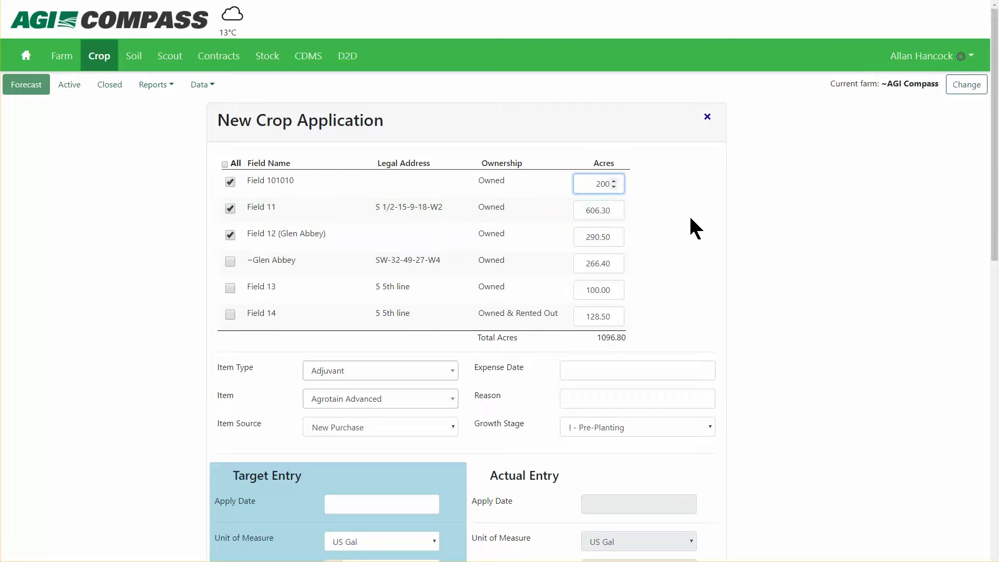
Step: Set the application's item type to Seed
scroll(692, 224, down, 2)
scroll(691, 220, down, 2)
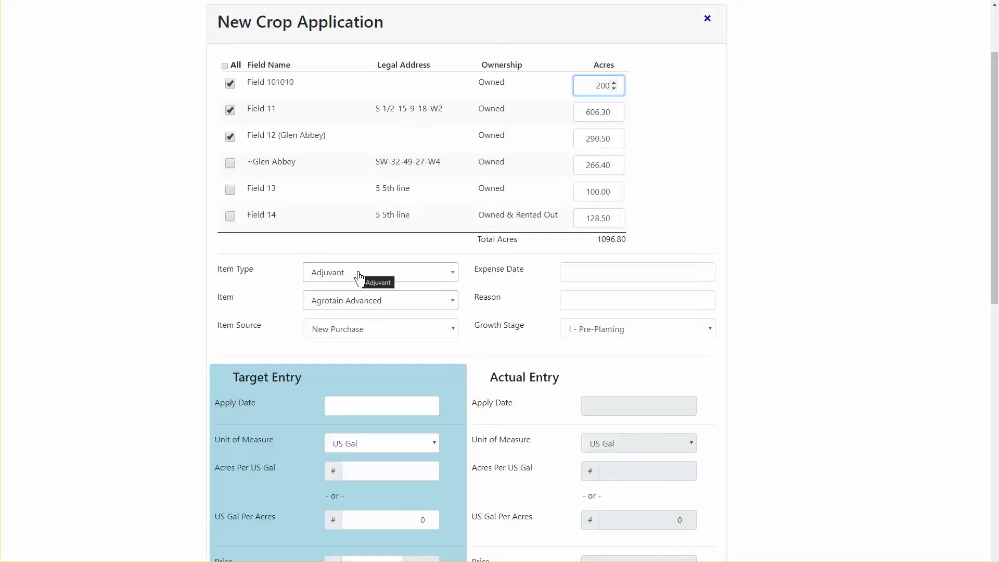
click(336, 276)
scroll(366, 354, down, 3)
scroll(370, 349, down, 3)
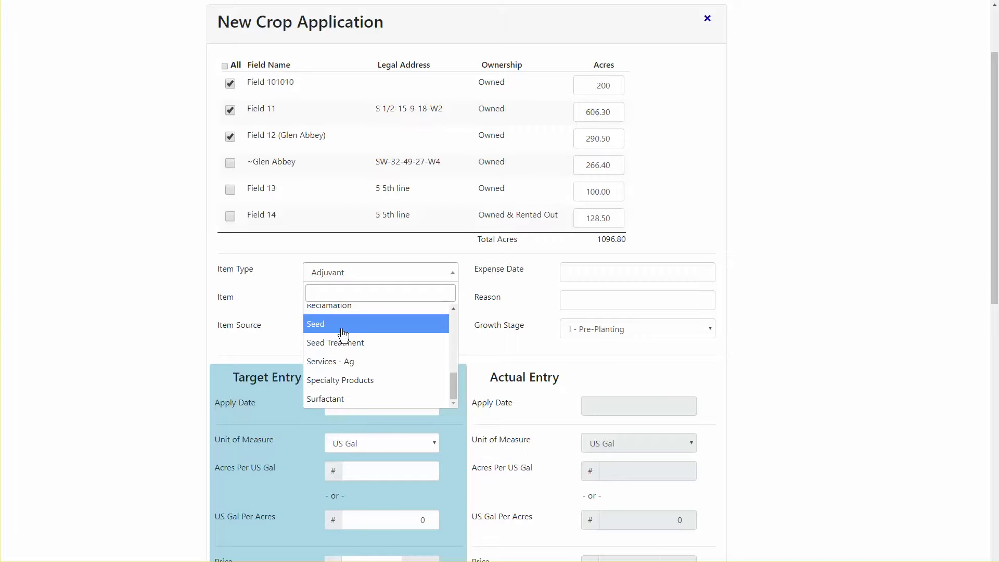
click(343, 326)
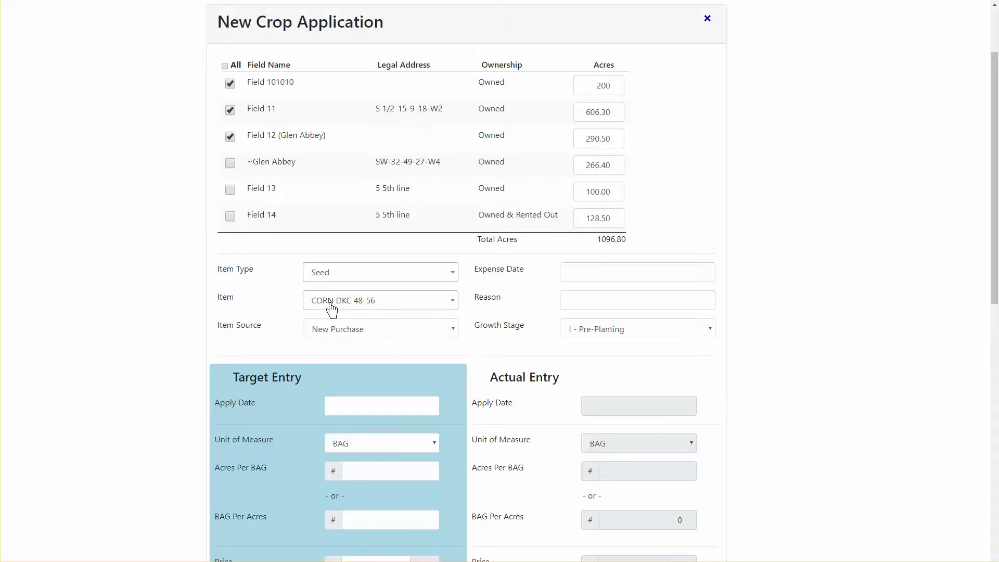
Step: Choose 6 ROW SPRING BARLEY - HY 481-6R as the item and set its source to Existing stock
click(331, 302)
scroll(371, 379, down, 3)
scroll(374, 375, down, 3)
scroll(376, 380, down, 4)
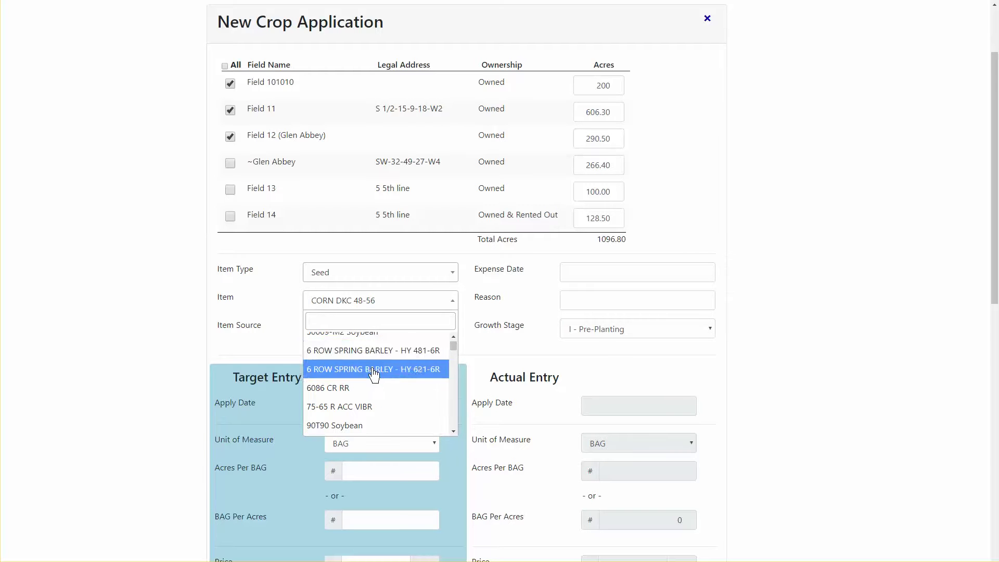
click(374, 351)
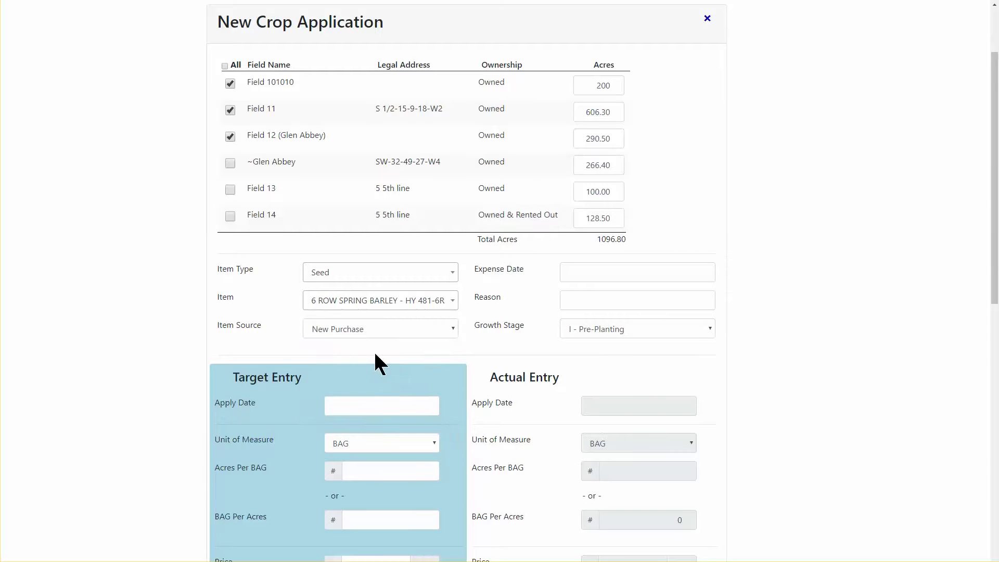
click(392, 328)
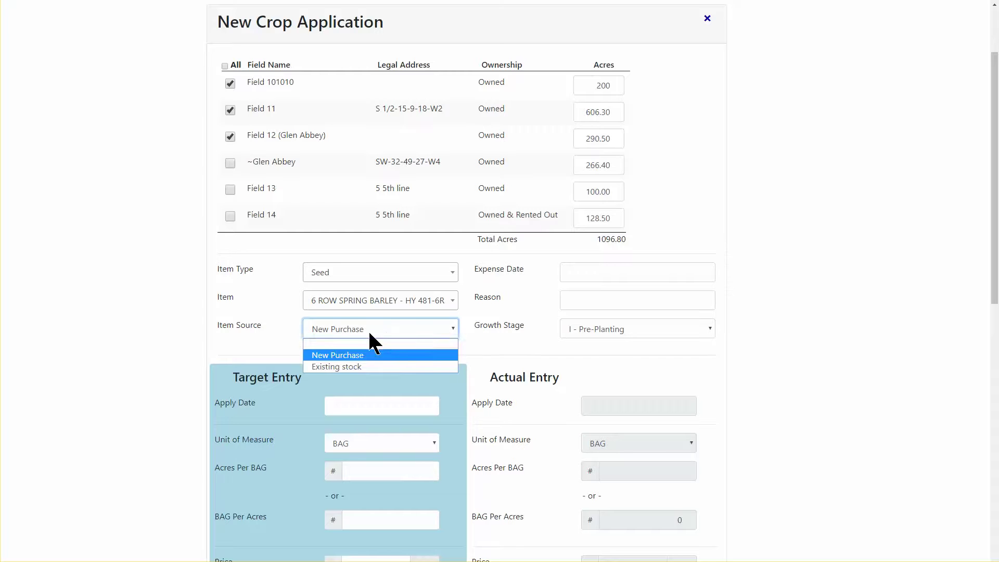
click(361, 366)
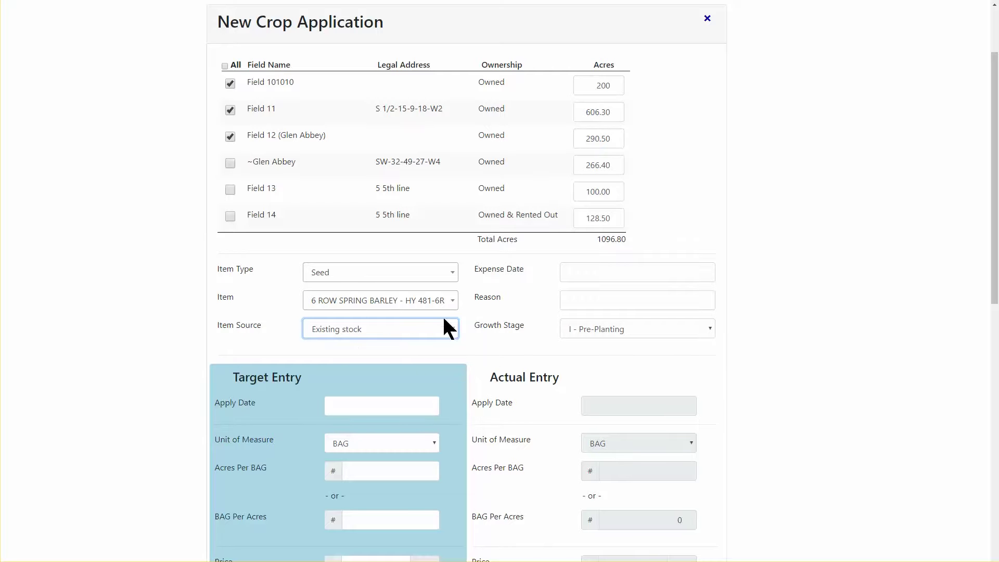
Step: Look at the Expense Date and Reason fields and the available Growth Stage options
click(596, 275)
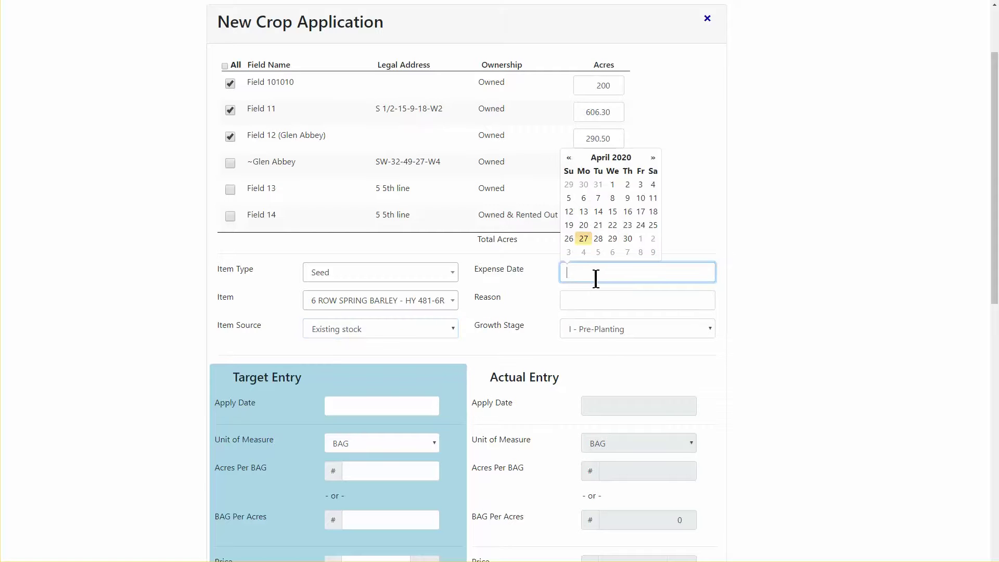
click(600, 300)
click(617, 333)
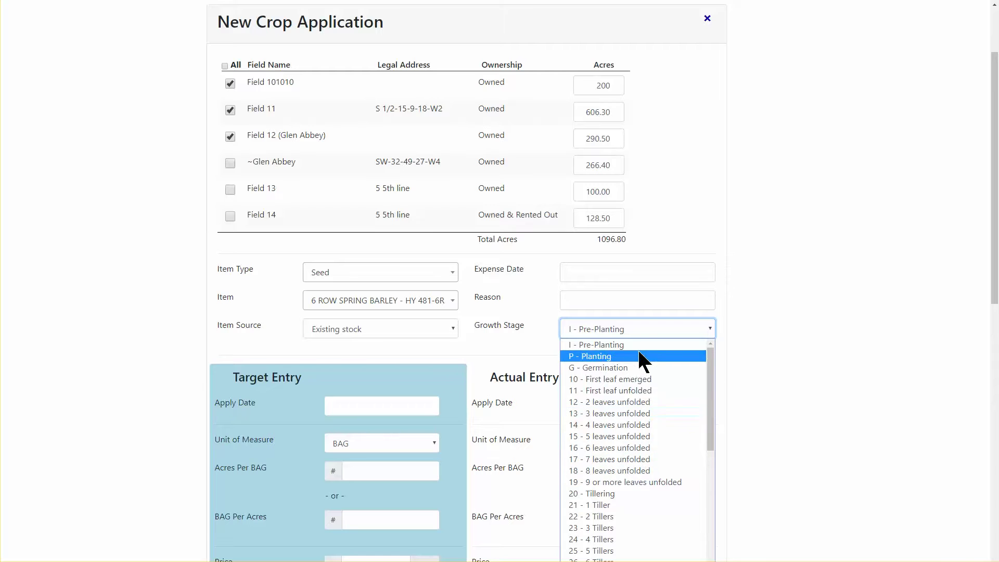
click(538, 348)
Step: Set the target entry's apply date to 04/30/2020
scroll(530, 338, down, 1)
scroll(531, 334, down, 3)
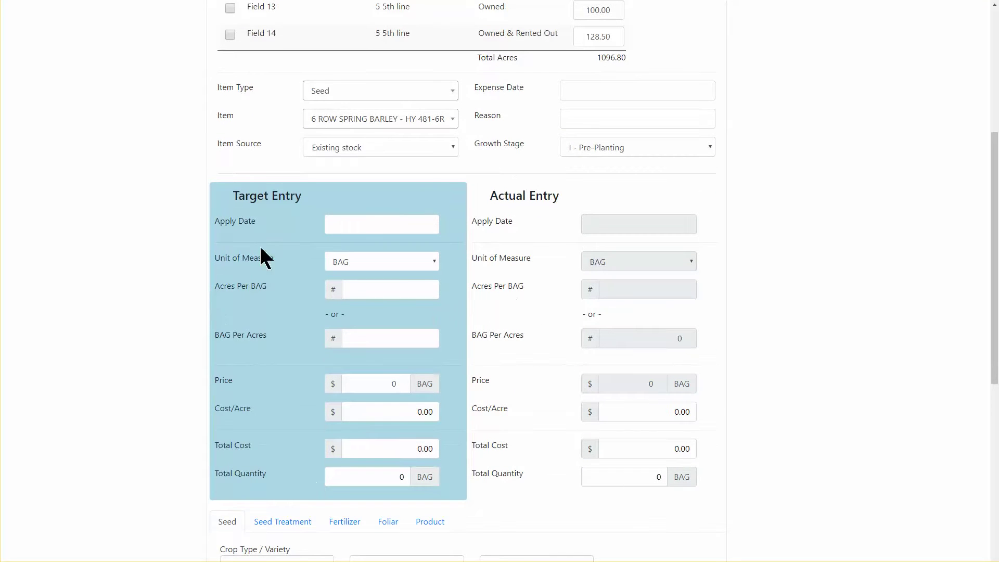
click(361, 227)
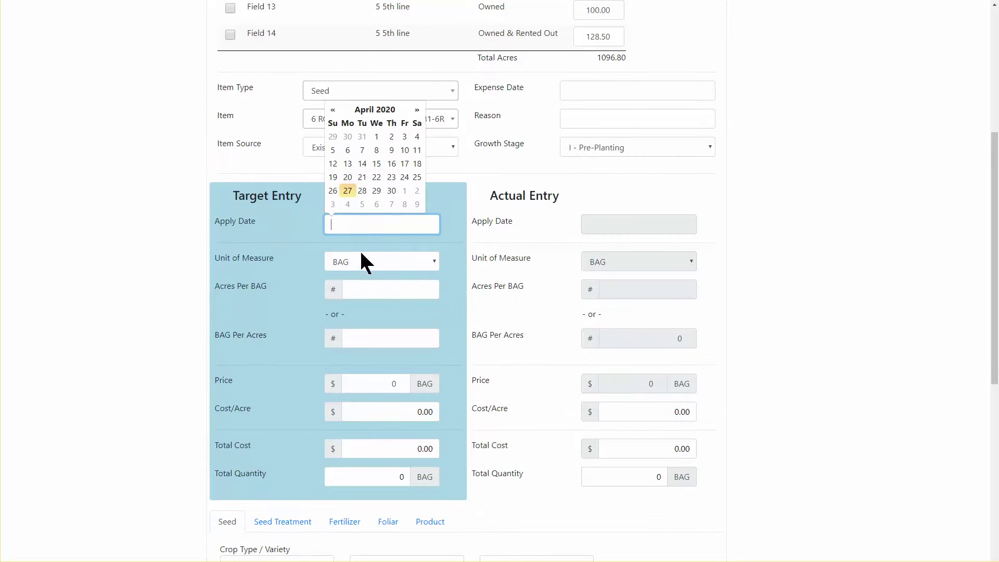
click(391, 191)
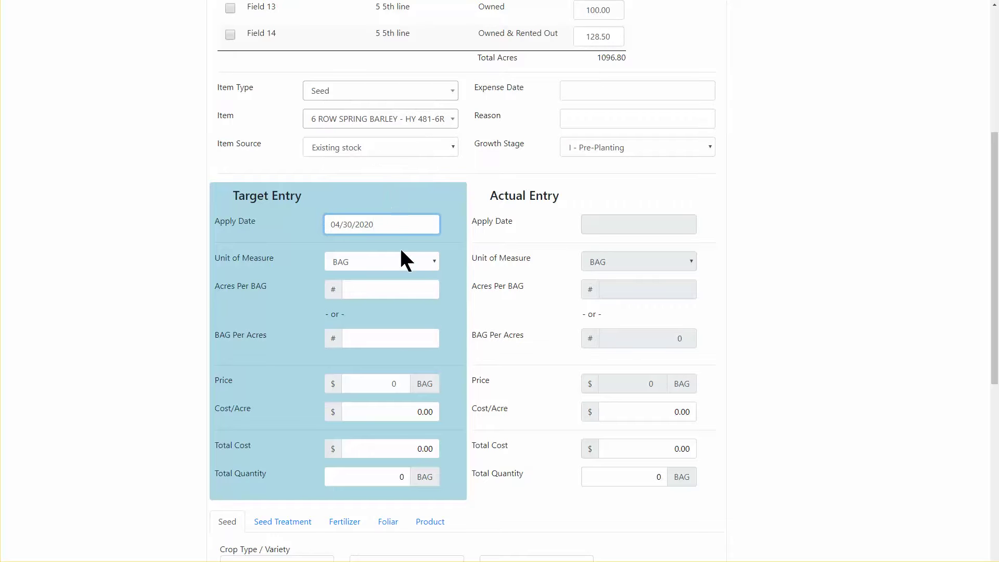
Step: Set the target rate to 1.5 BAG per acre and the price to $50 per BAG
click(413, 260)
click(411, 277)
click(401, 289)
click(400, 335)
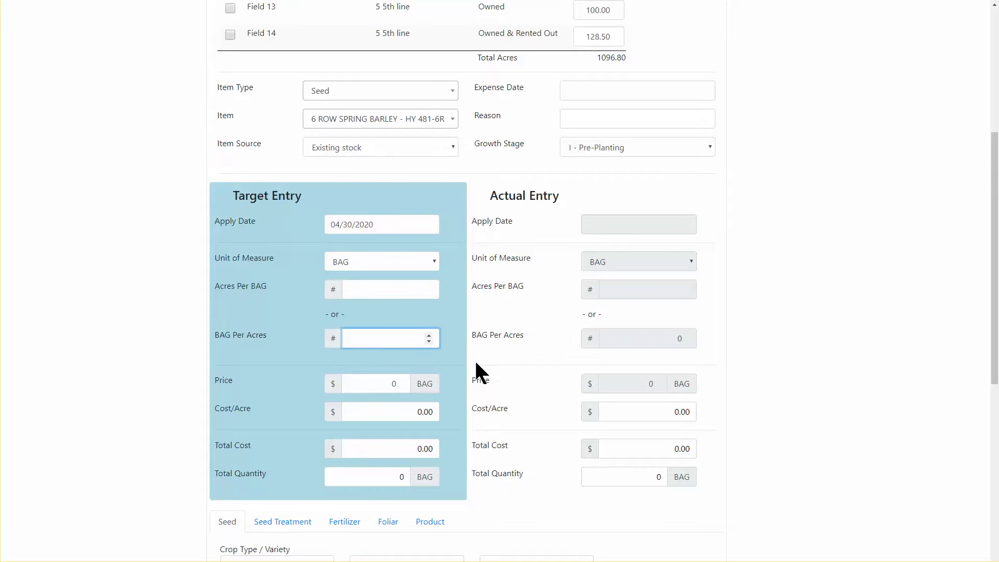
text(1.5)
key(Tab)
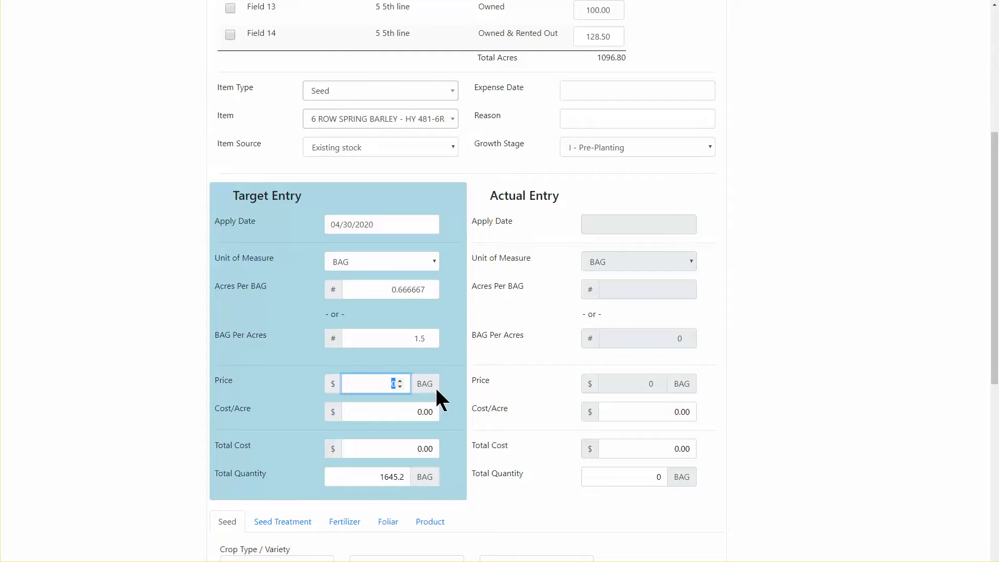
text(50)
key(Tab)
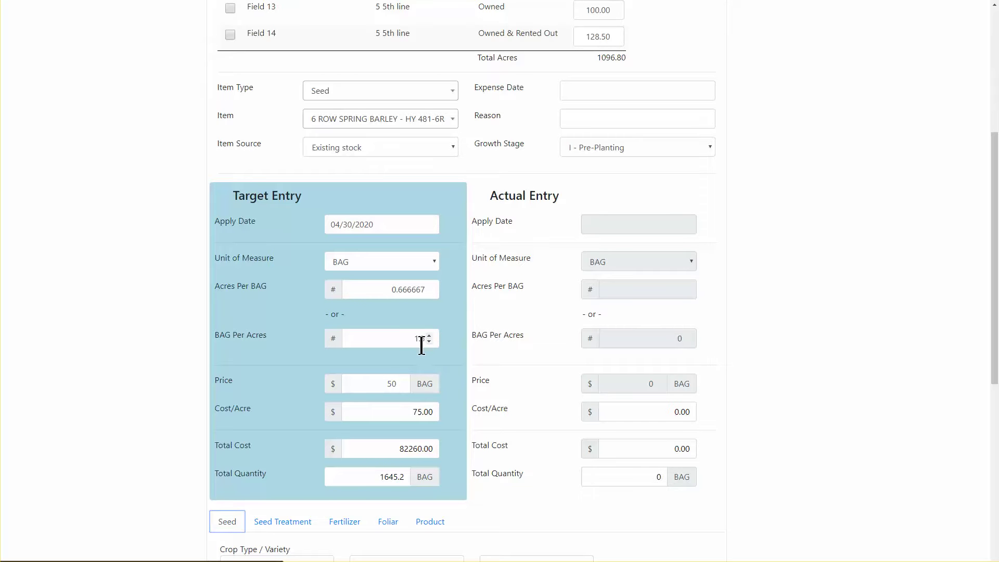
Step: Check the total acres and the target entry's calculated cost per acre, total cost and total quantity
drag(598, 57, 629, 62)
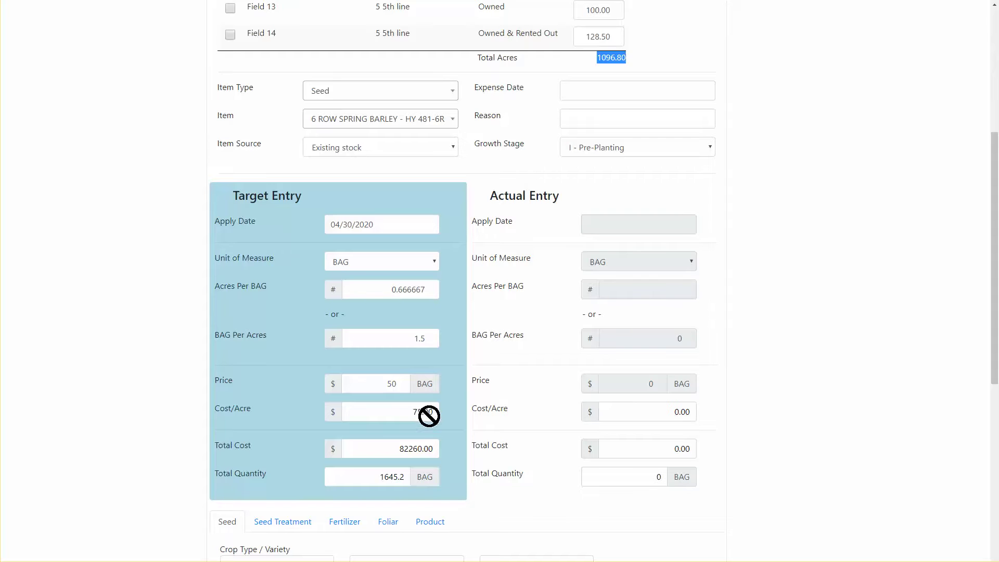
drag(413, 413, 436, 413)
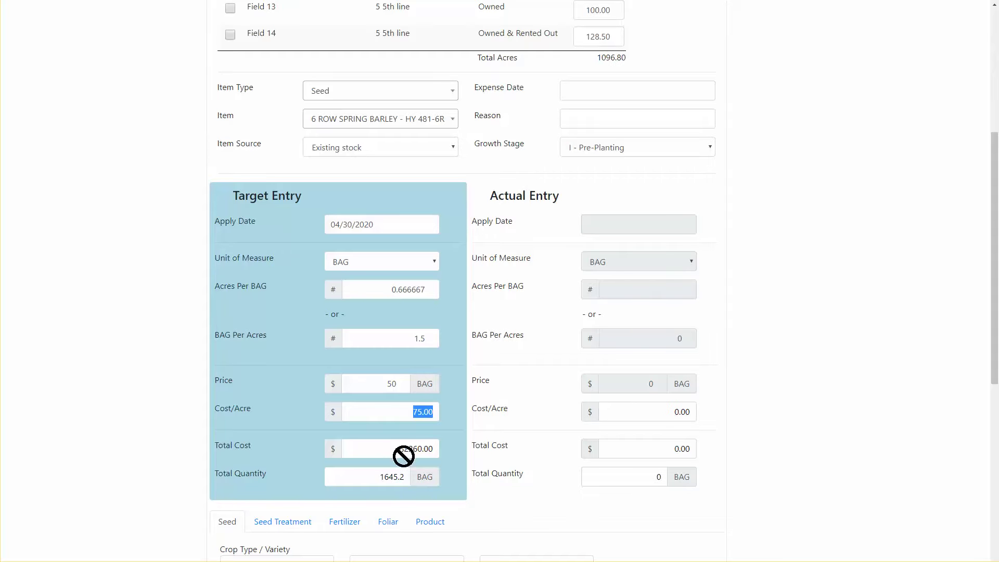
drag(397, 451, 441, 451)
drag(382, 476, 417, 492)
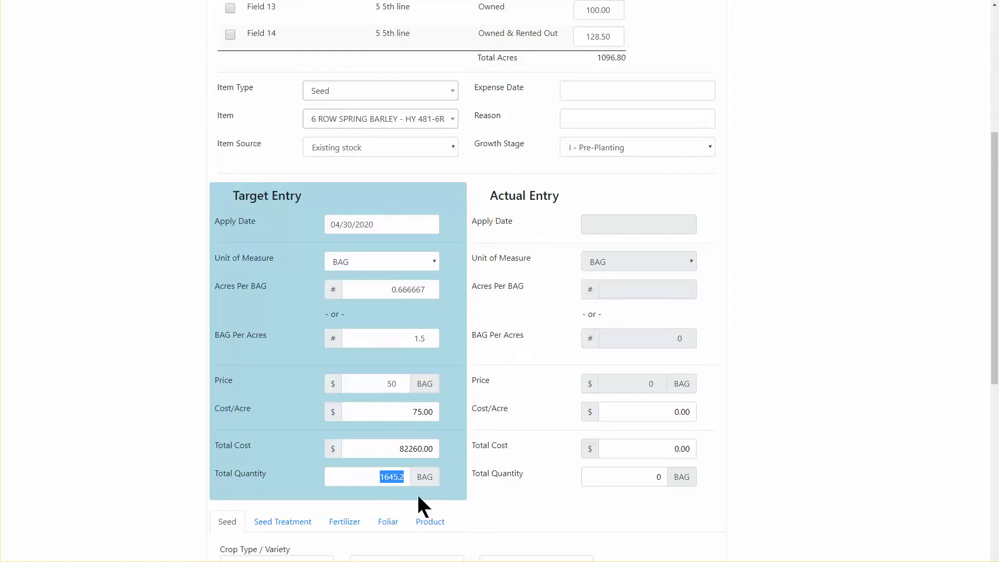
click(477, 490)
Step: Add the Cereals / Barley / Cowboy seed application to the items for the selected fields
scroll(471, 398, down, 2)
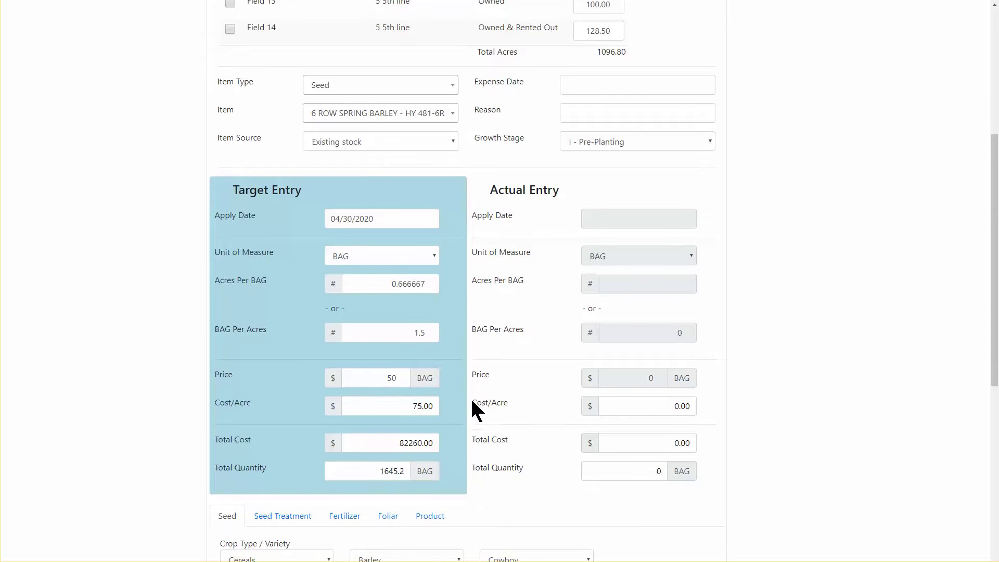
scroll(471, 397, down, 9)
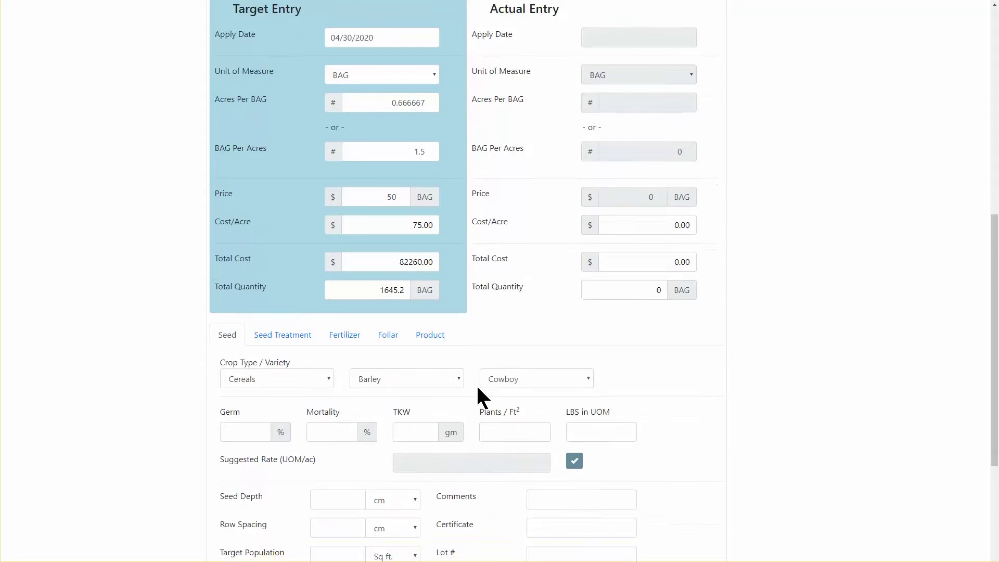
scroll(483, 394, down, 1)
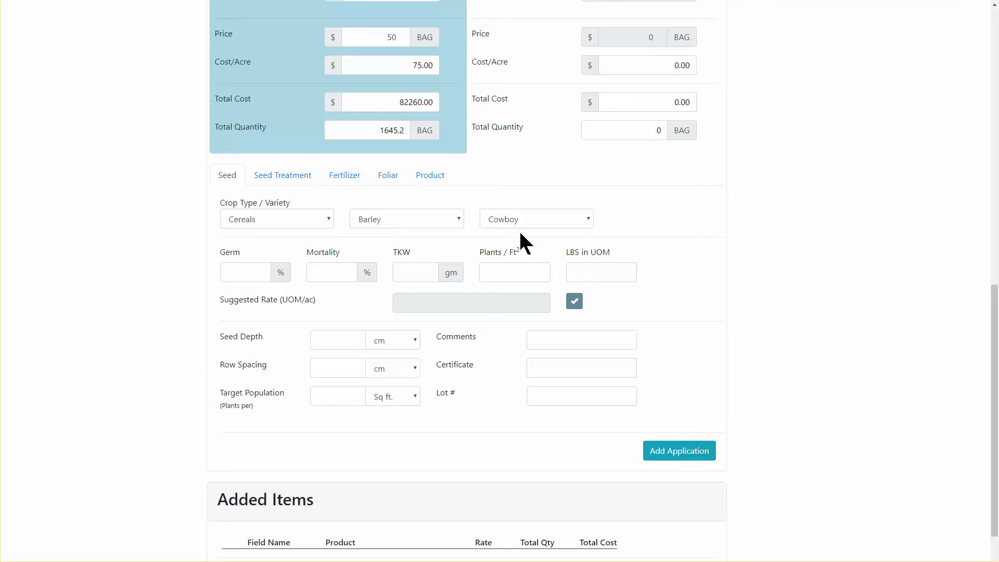
click(684, 454)
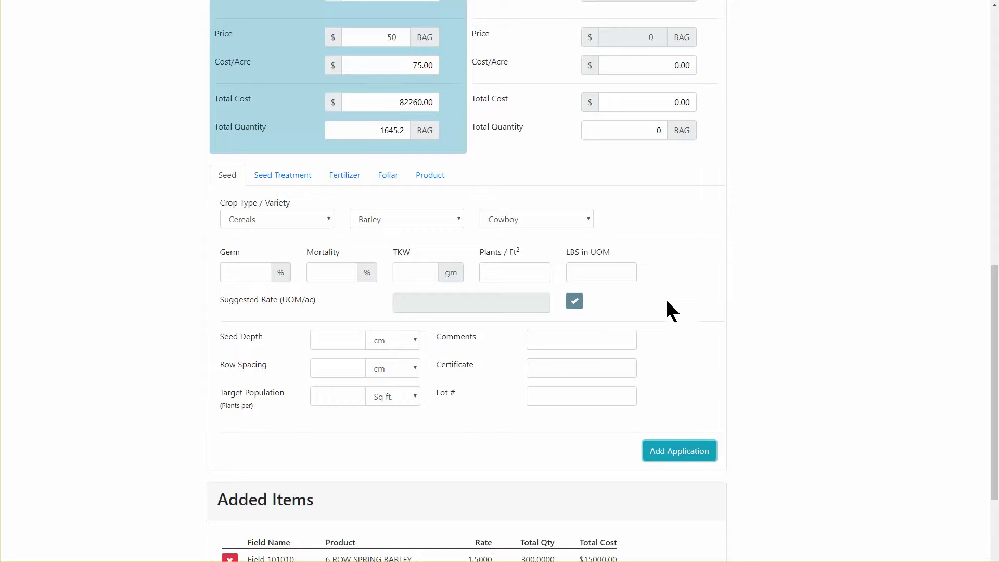
Step: Look through the seed rate fields, the Seed Treatment, Fertilizer, Foliar and Product details, and the added items, and return to the Seed details
click(238, 271)
click(339, 272)
click(414, 273)
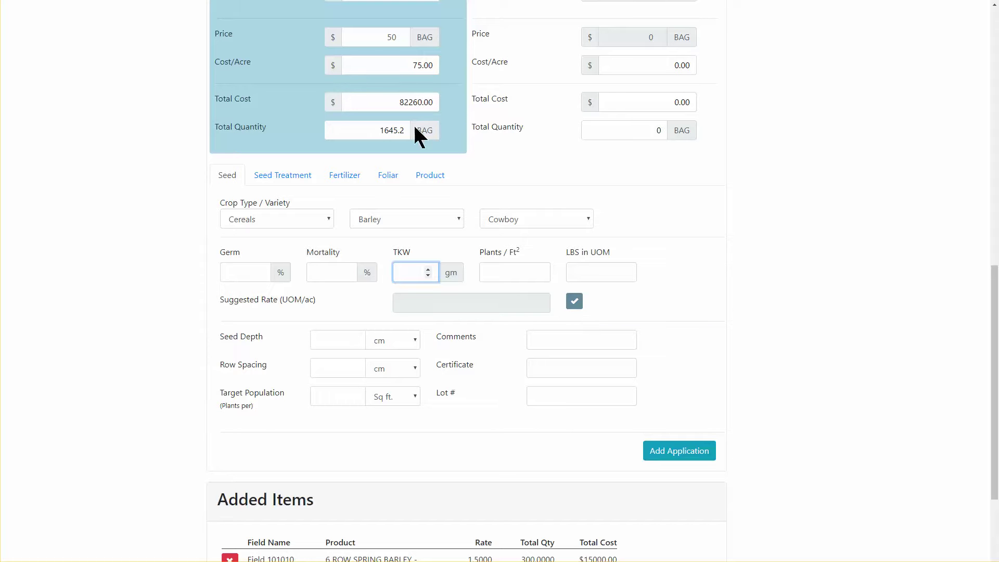
drag(344, 99, 489, 172)
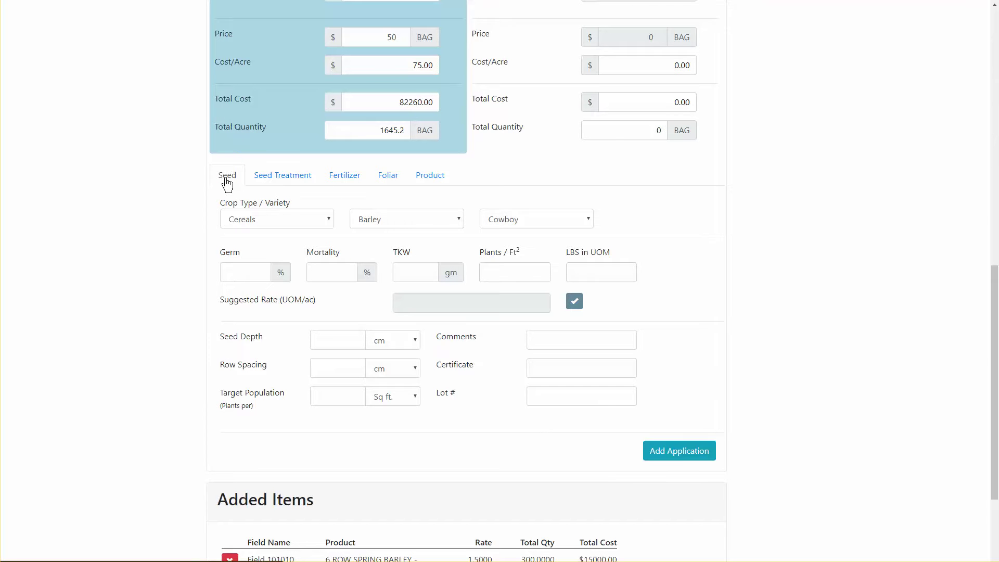
click(283, 180)
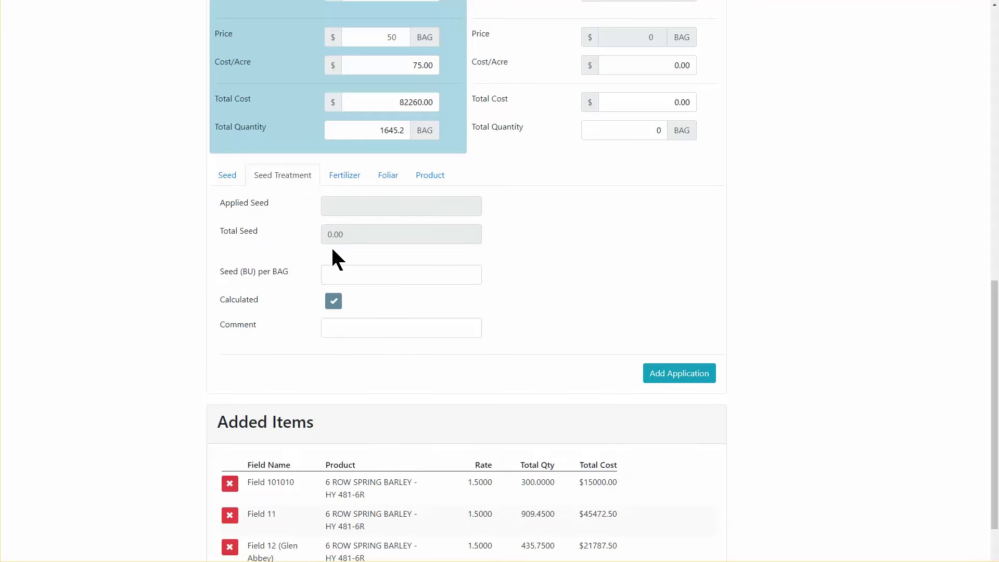
click(345, 177)
click(388, 198)
click(428, 197)
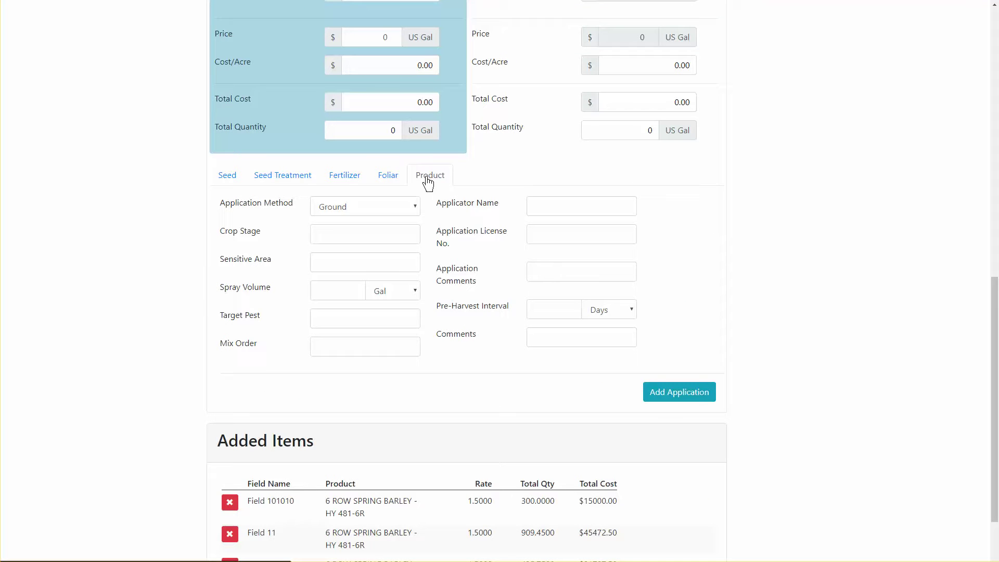
scroll(552, 276, down, 2)
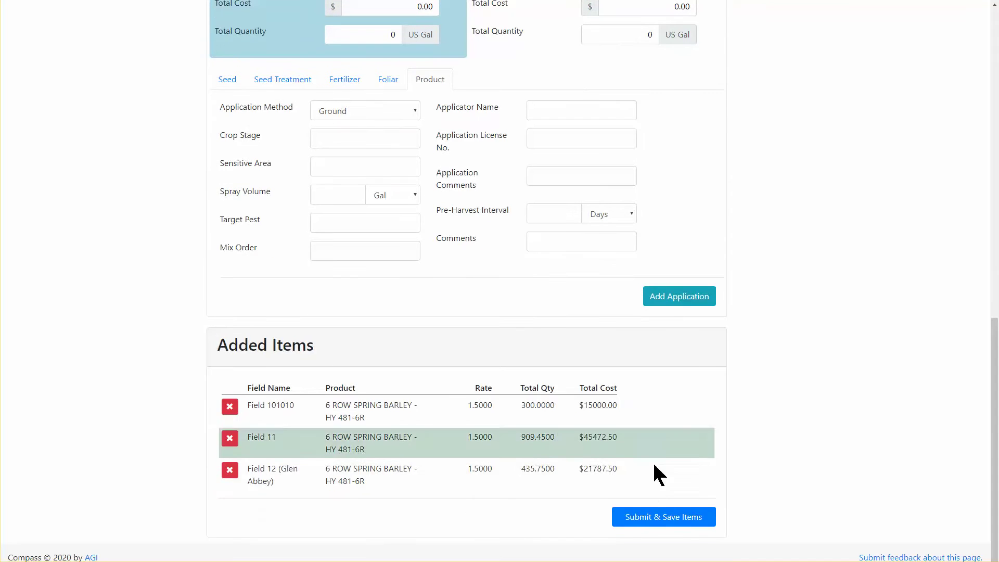
click(224, 83)
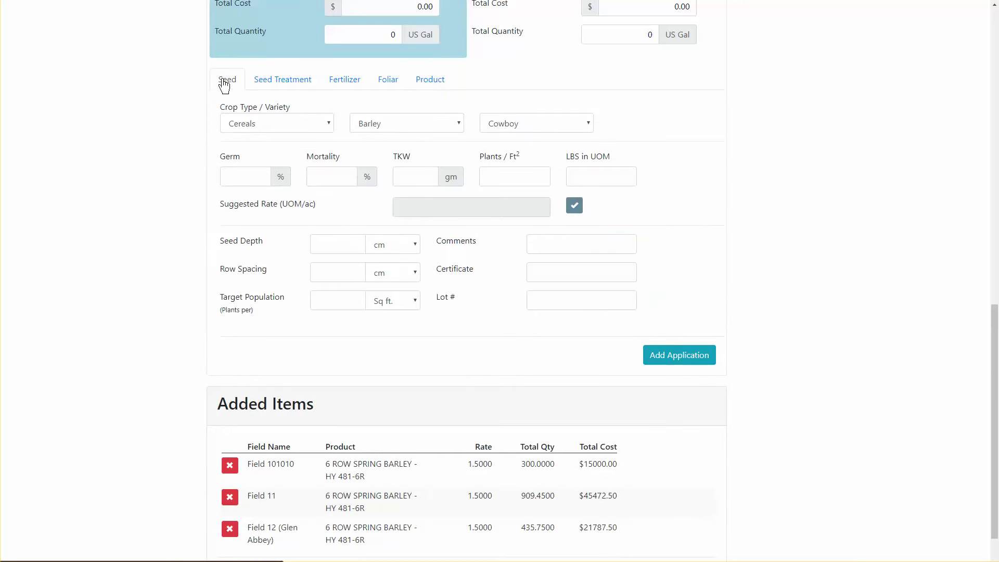
Step: Save the added seed items to the crop plan and check the Seed application records for the three fields
scroll(604, 328, down, 1)
click(633, 548)
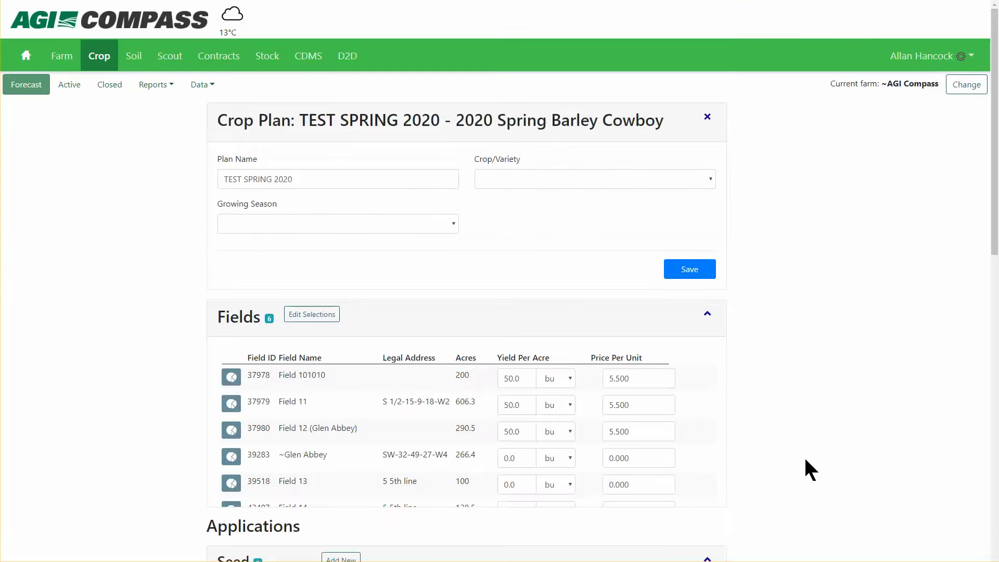
scroll(749, 418, down, 4)
scroll(749, 424, down, 2)
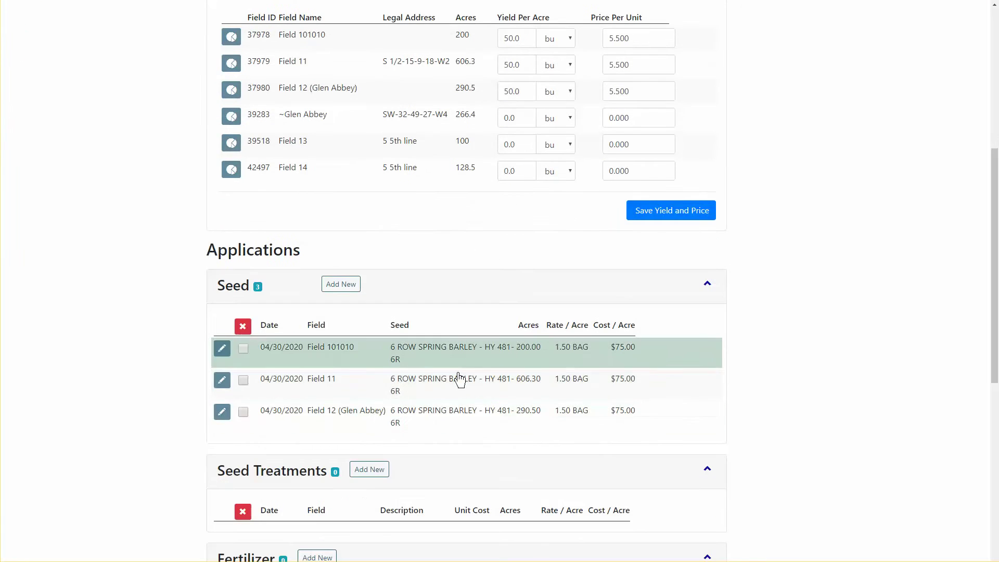
scroll(464, 377, down, 2)
scroll(448, 372, down, 1)
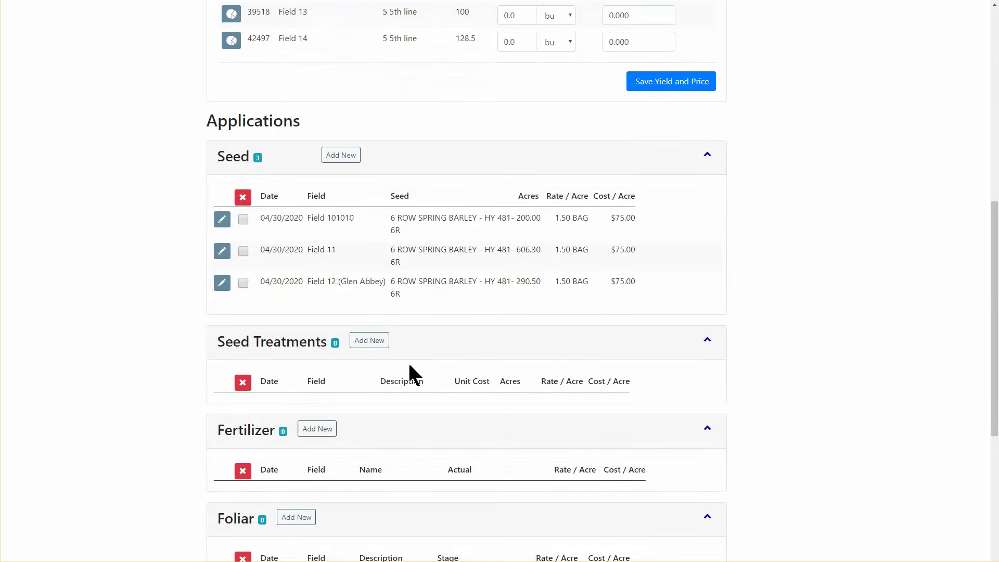
Step: Start a new crop expense entry for Field 101010, Field 11 and Field 12 (Glen Abbey)
scroll(324, 468, down, 3)
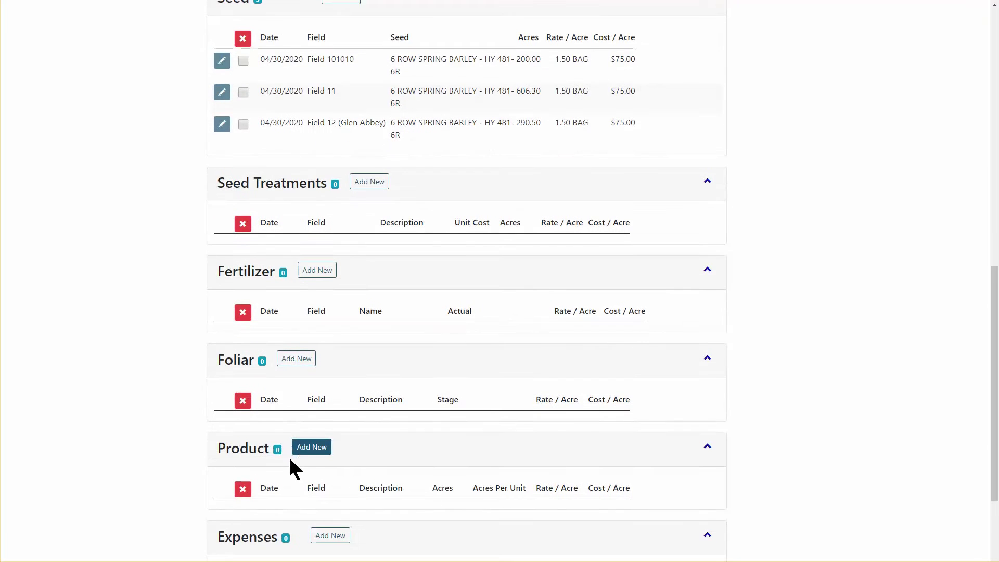
scroll(297, 468, down, 2)
click(333, 458)
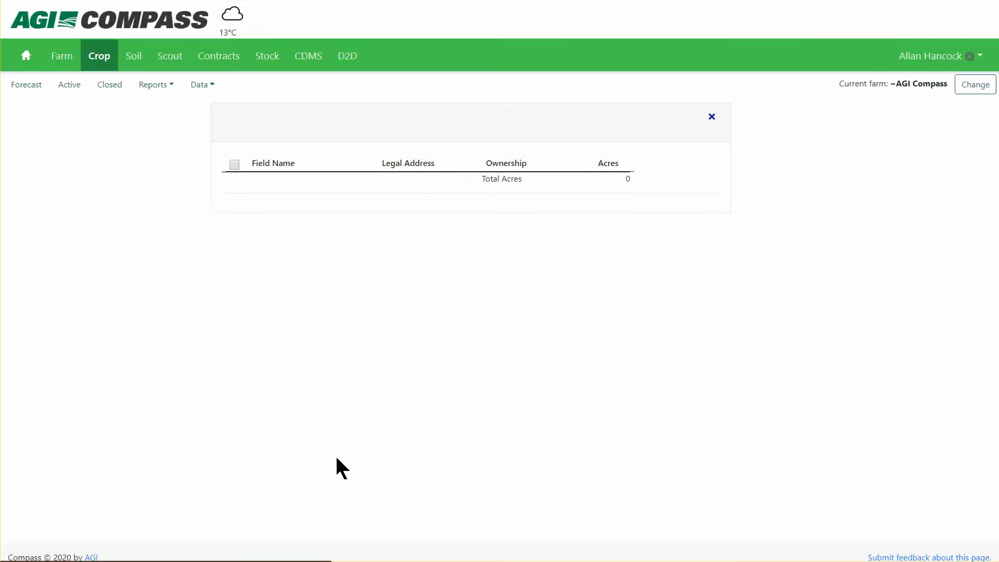
click(310, 184)
click(305, 209)
click(307, 236)
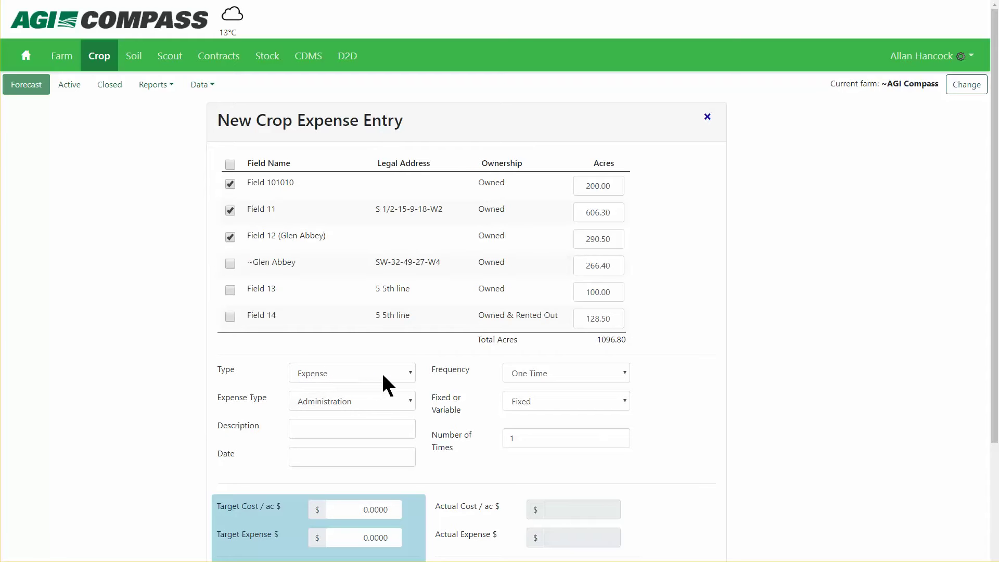
Step: Look through the available expense types and go to the entry's description
click(357, 400)
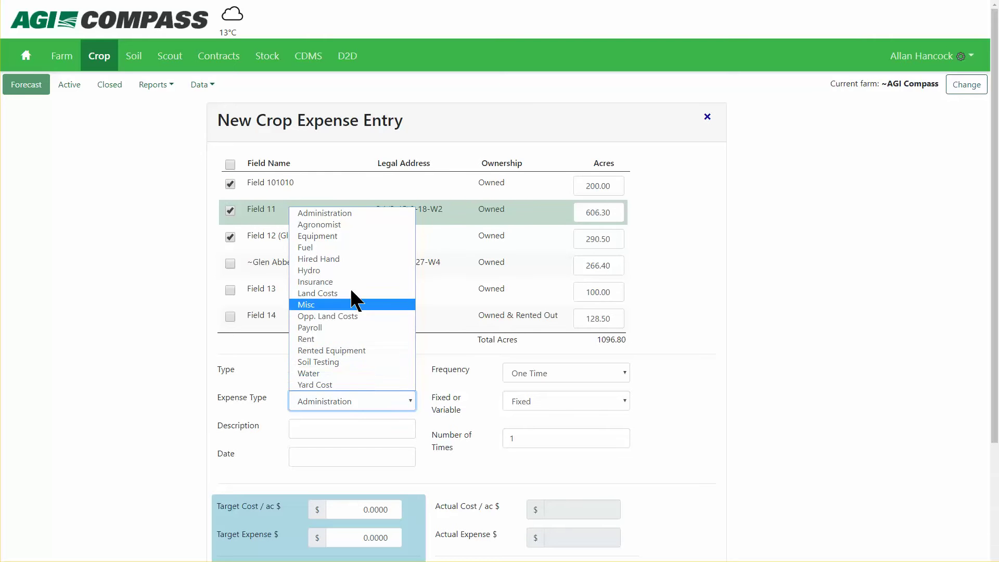
click(249, 367)
click(307, 430)
Step: Set the target cost to $22 per acre and change the entry's type to Equipment
scroll(312, 437, down, 1)
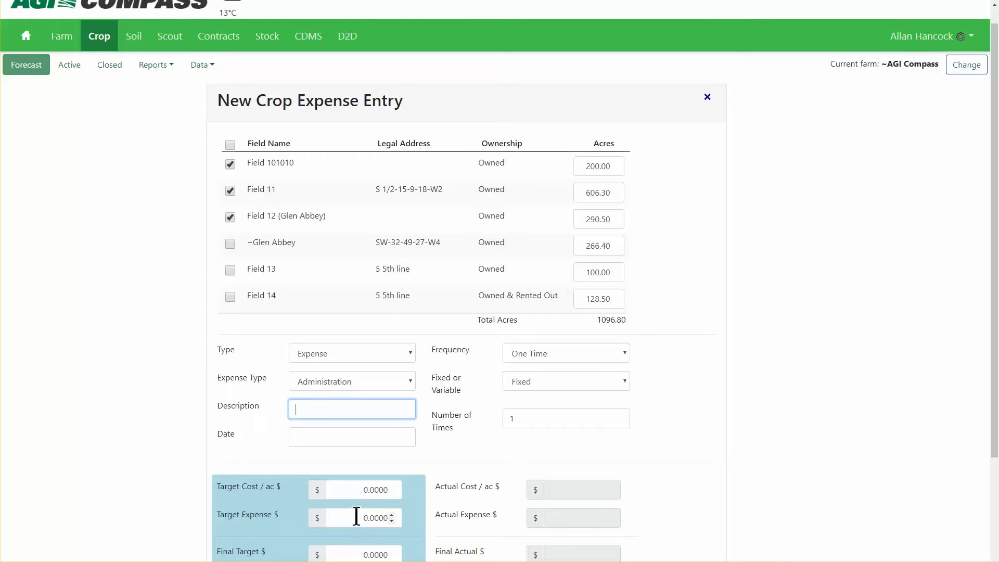
click(355, 352)
click(347, 380)
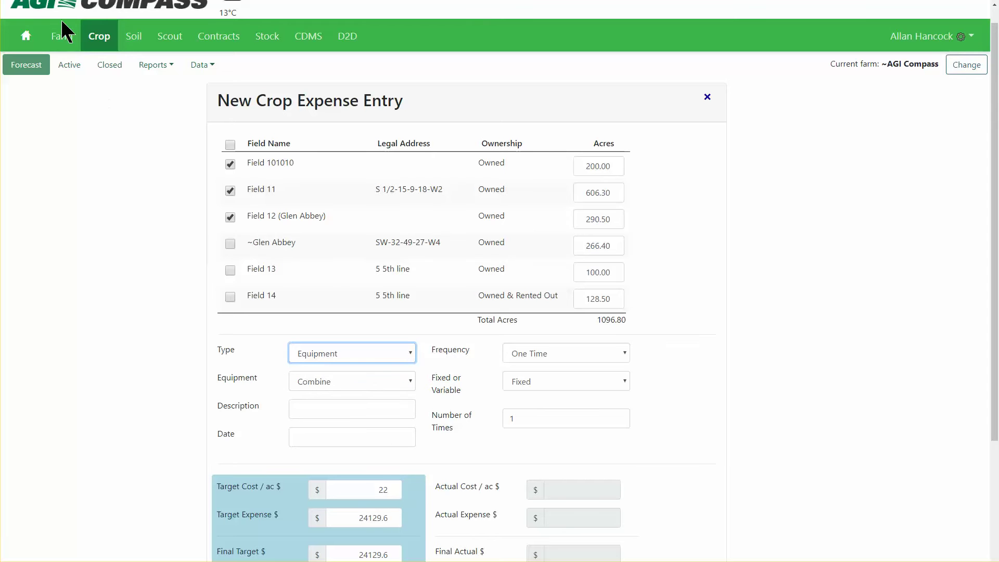
scroll(358, 431, down, 2)
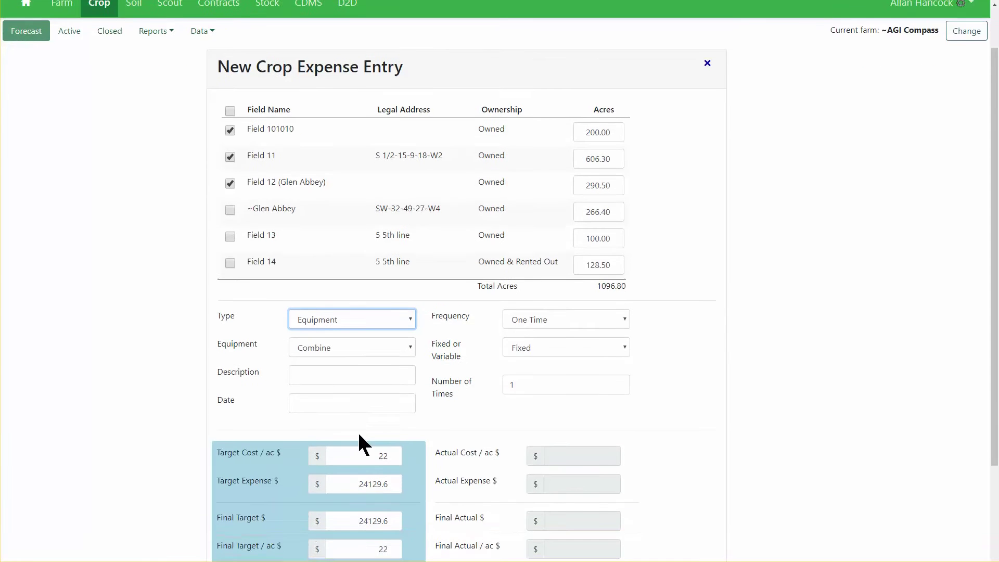
Step: Check the target cost per acre and target expense, and set the number of times to 4
drag(367, 421, 391, 418)
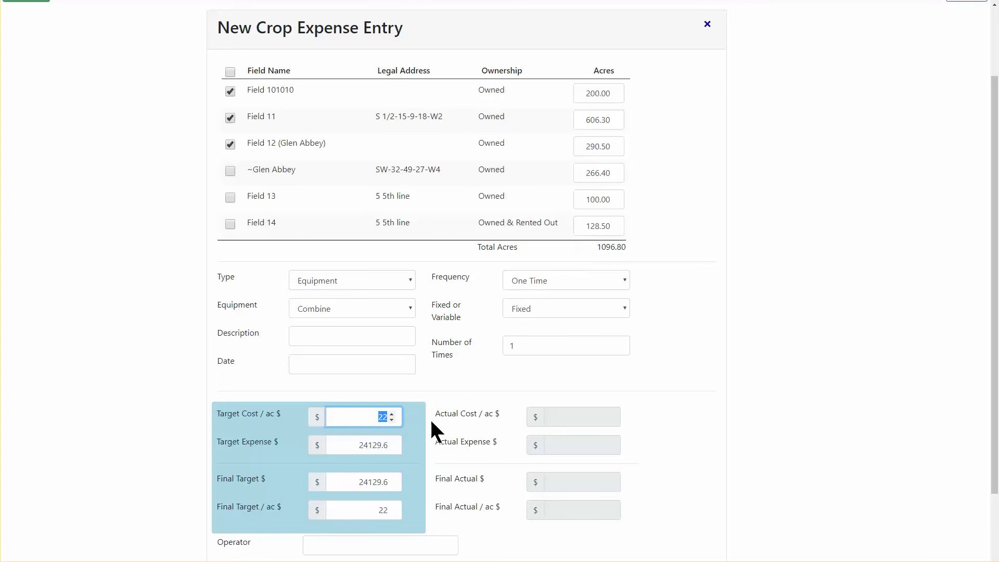
drag(351, 446, 398, 444)
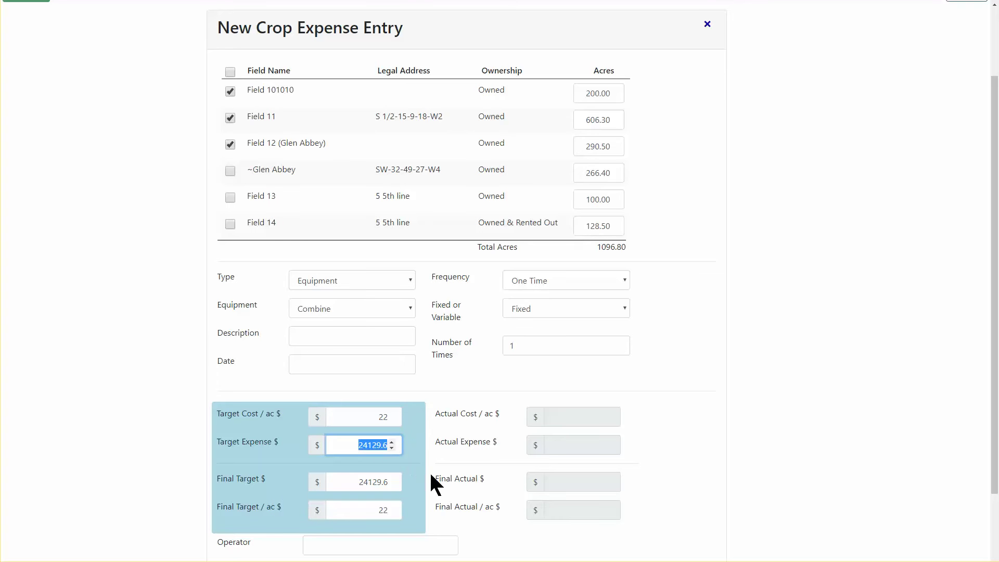
drag(526, 350, 507, 346)
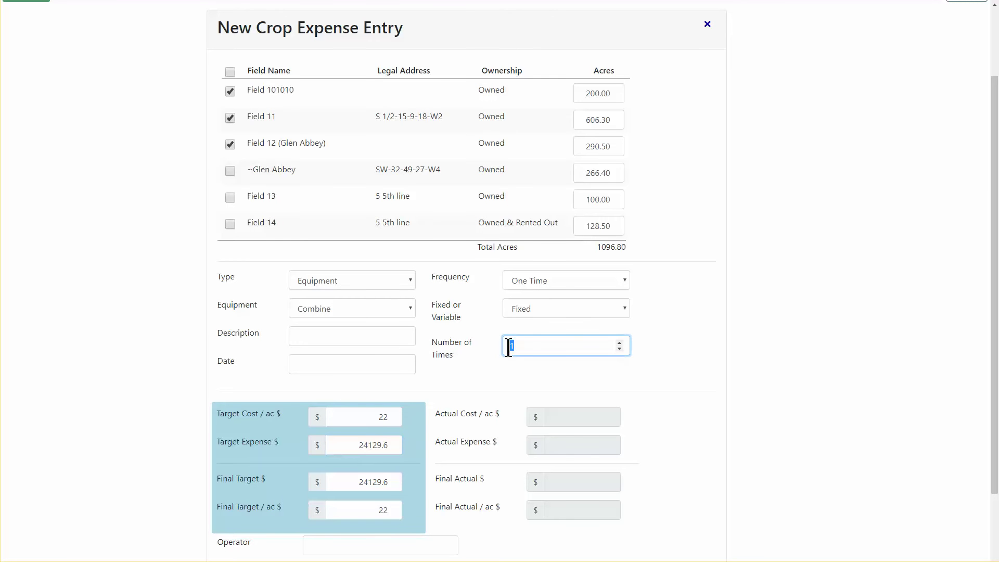
text(4)
key(Tab)
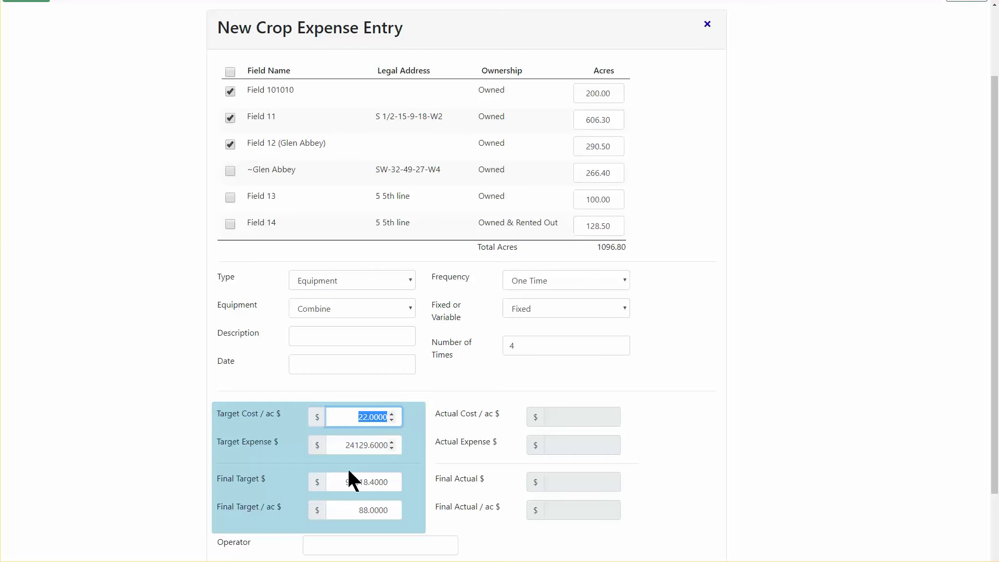
click(402, 497)
Step: Switch the entry's type to Irrigation and then to Tillage to view the fields each one offers
click(396, 283)
click(386, 318)
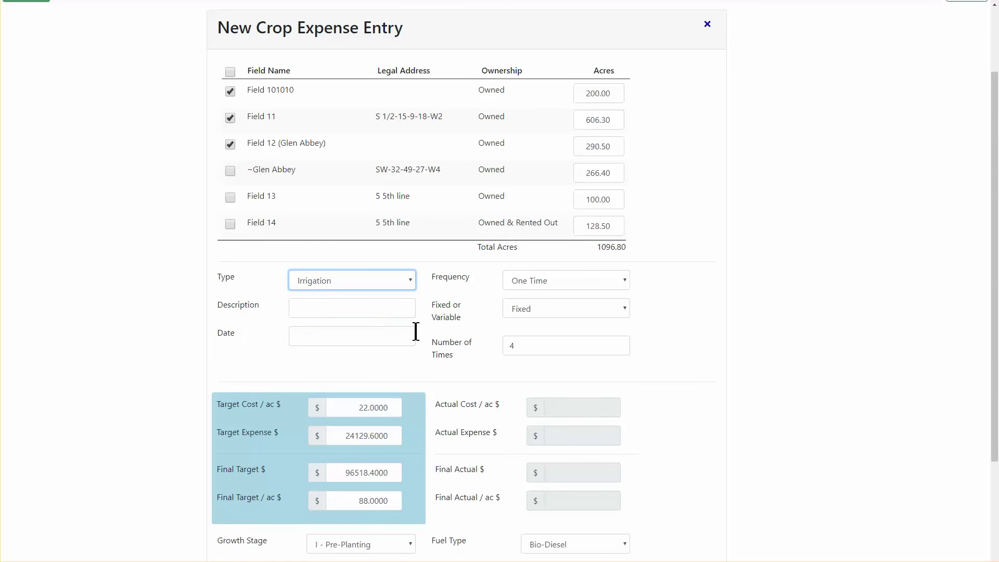
scroll(483, 348, down, 2)
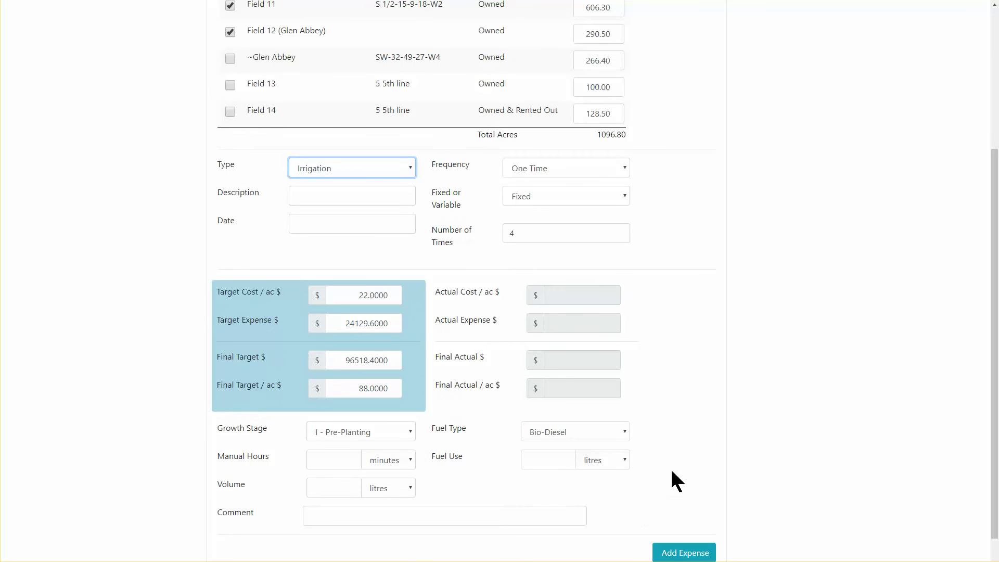
click(406, 167)
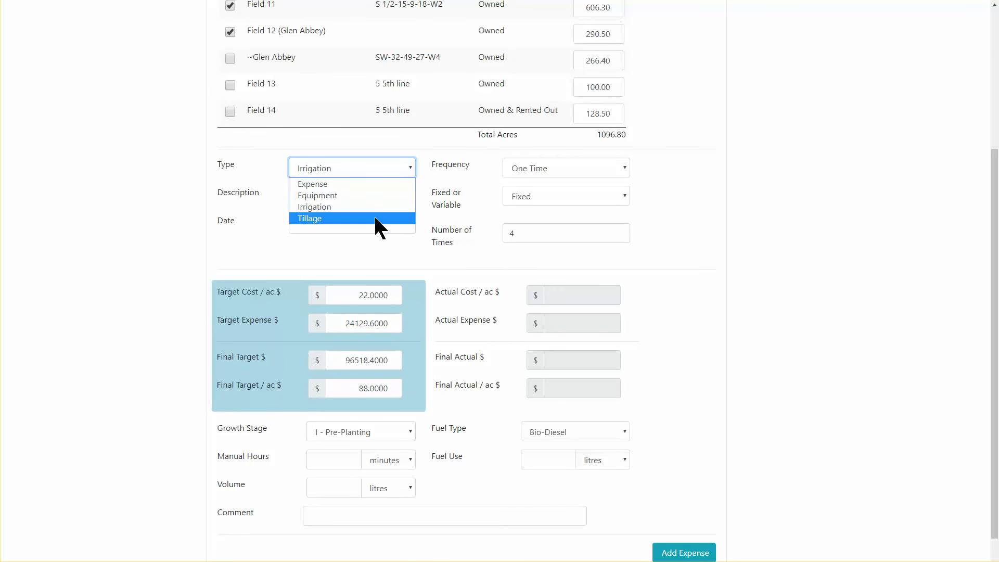
click(375, 219)
scroll(442, 244, down, 1)
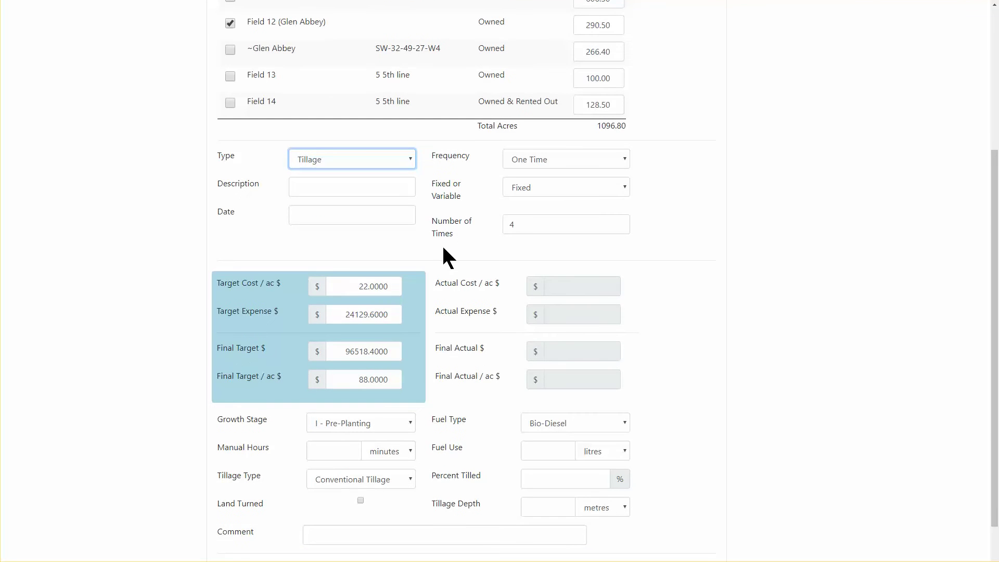
Step: Close the new crop expense entry without adding the expense
scroll(443, 245, up, 2)
scroll(543, 149, up, 3)
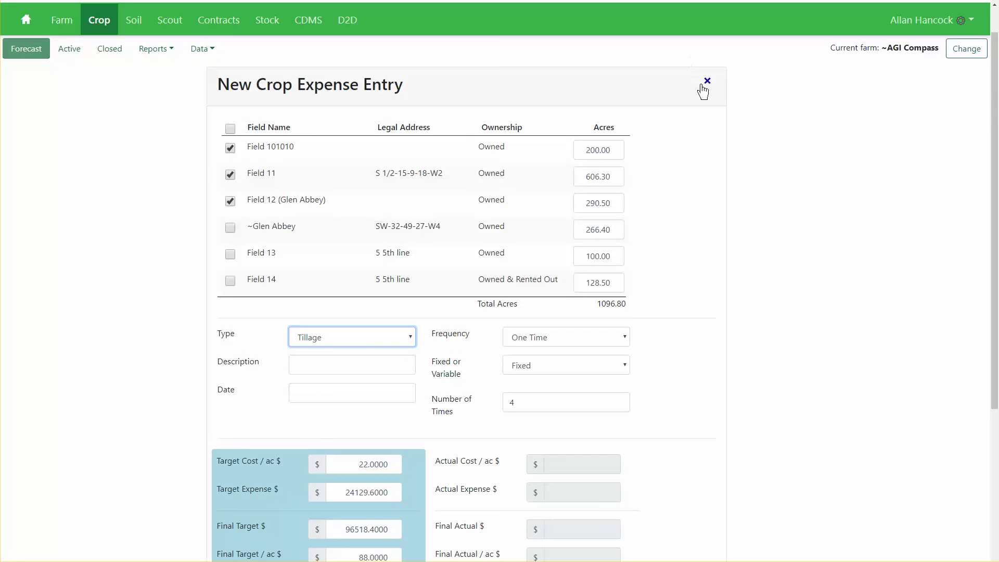
click(642, 202)
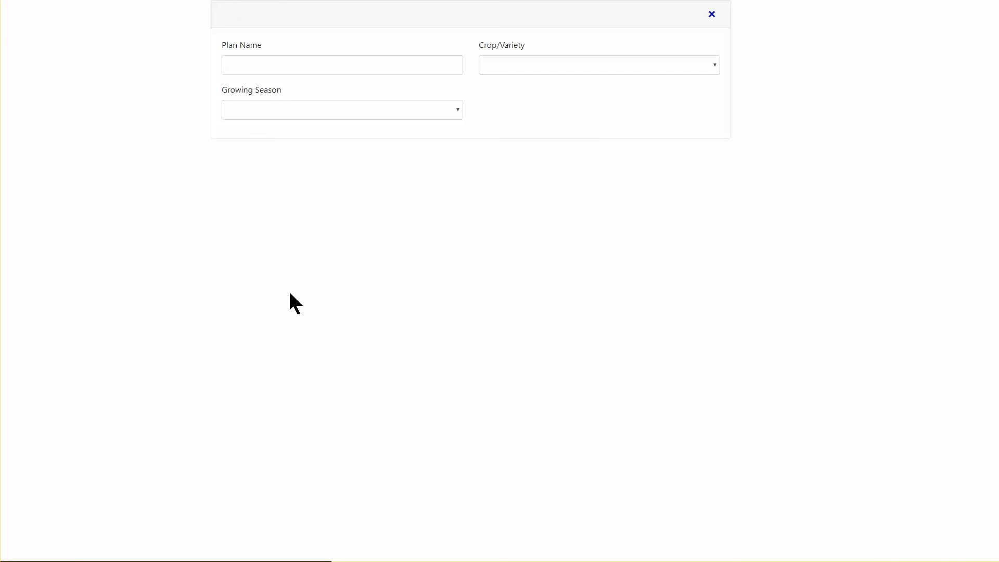
Step: Delete the seed application records of Field 101010, Field 11 and Field 12 (Glen Abbey) from the crop plan
scroll(280, 295, down, 5)
click(243, 352)
click(243, 383)
click(242, 414)
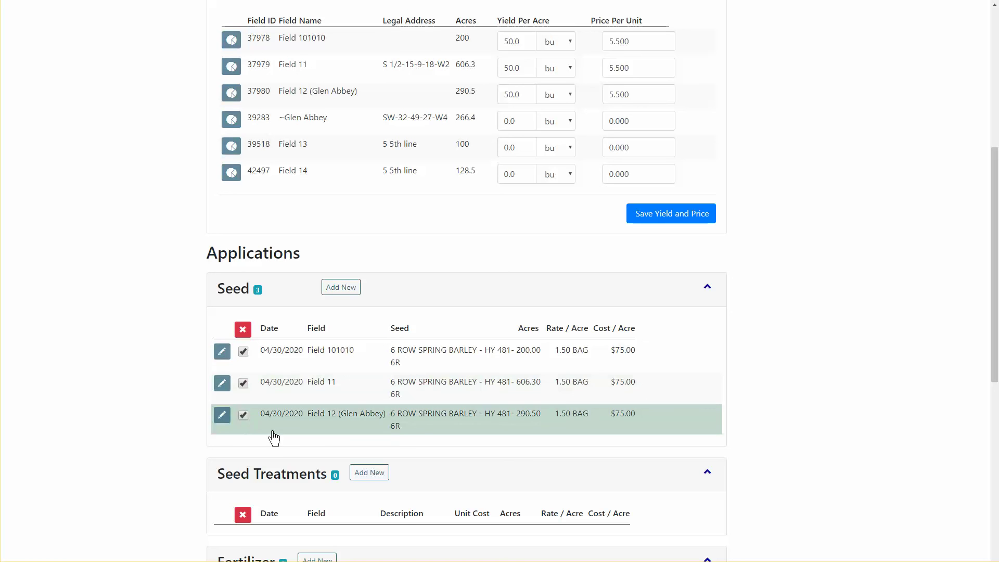
click(242, 329)
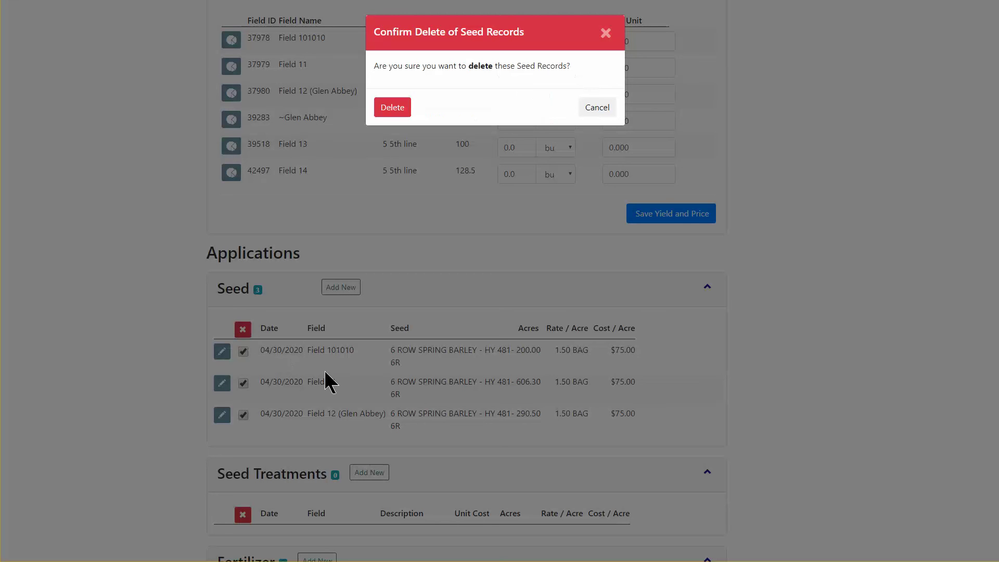
click(394, 107)
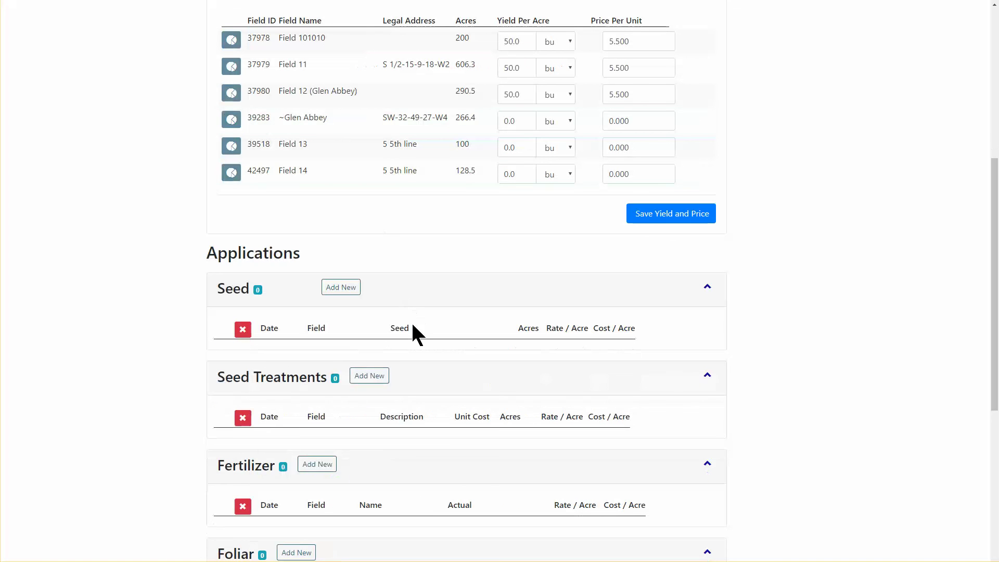